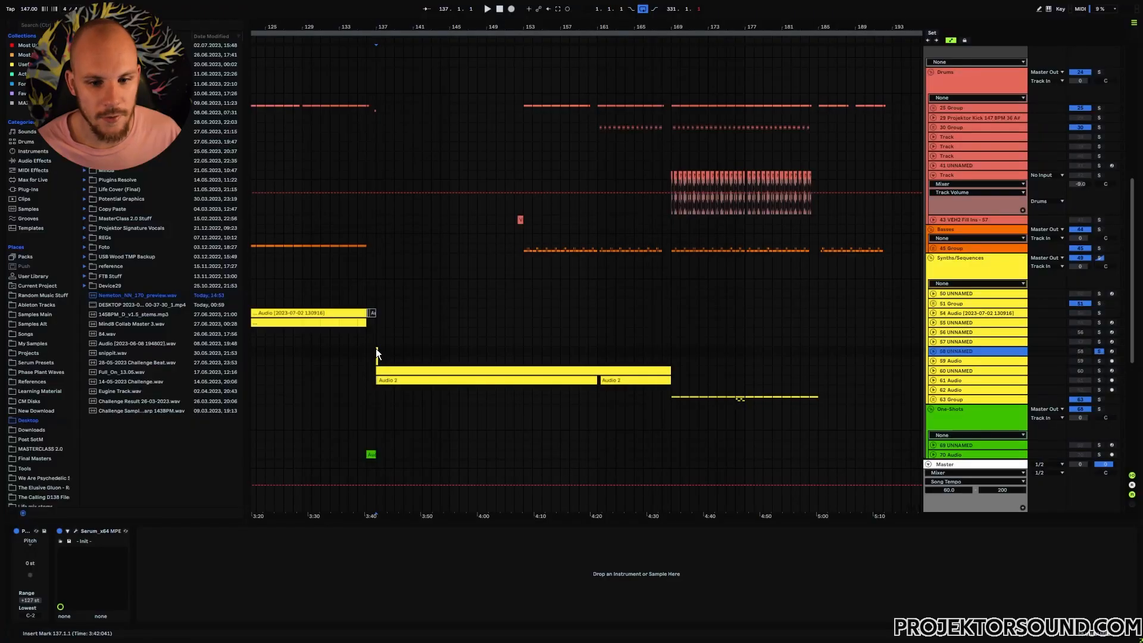
Play the short MIDI clip at bar 137 on track 58 and bring its Serum synth into view
left_click(377, 350)
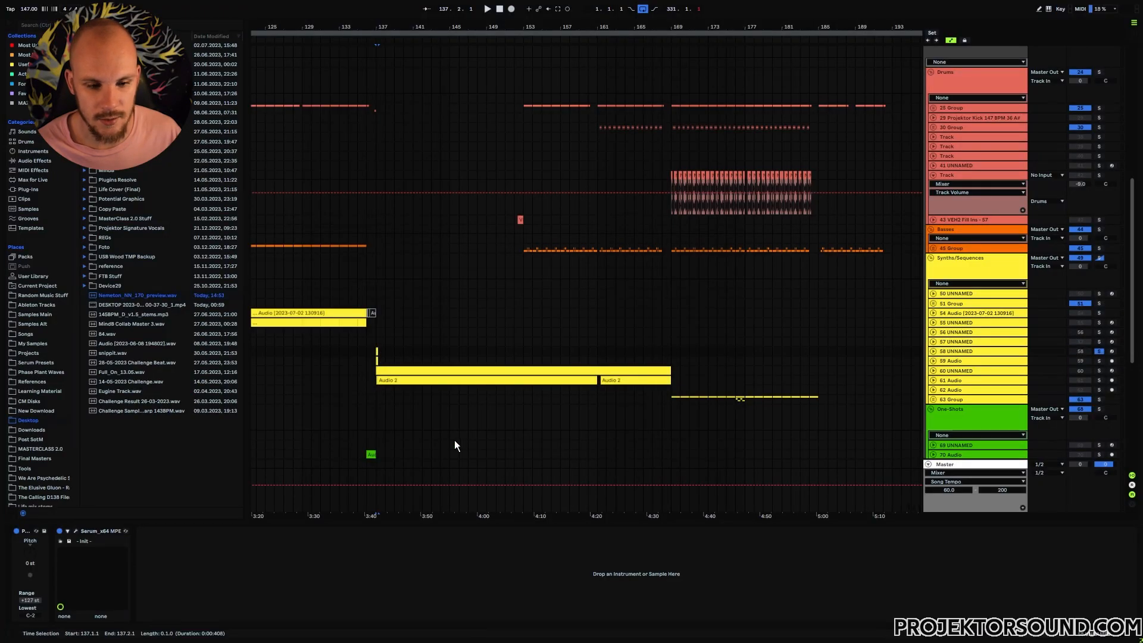
key("space")
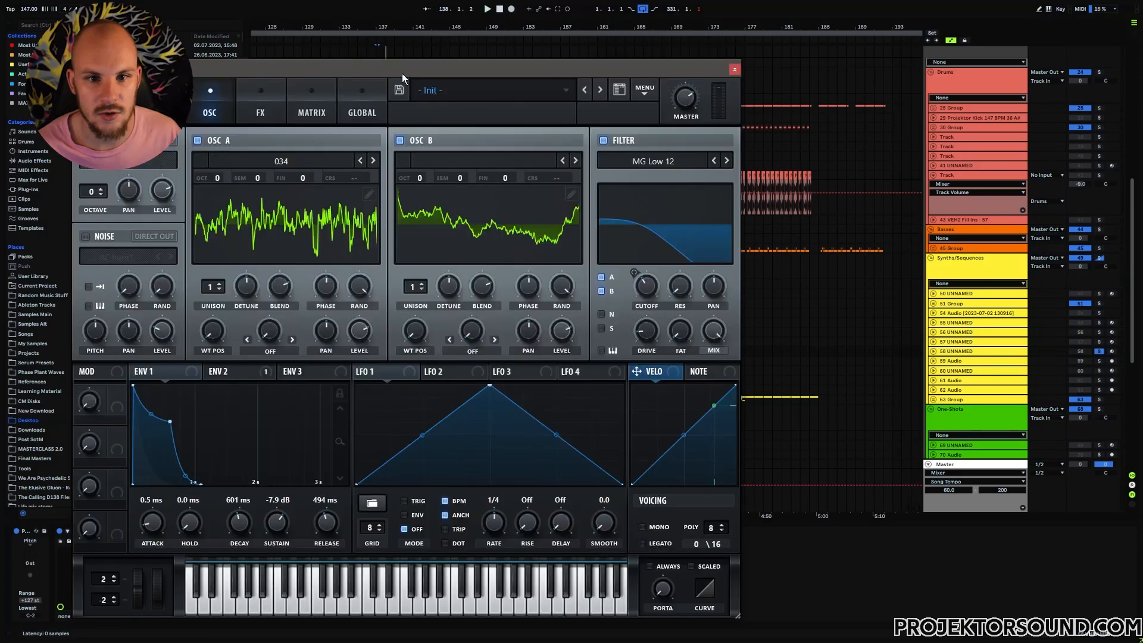
left_click_drag(402, 73, 557, 37)
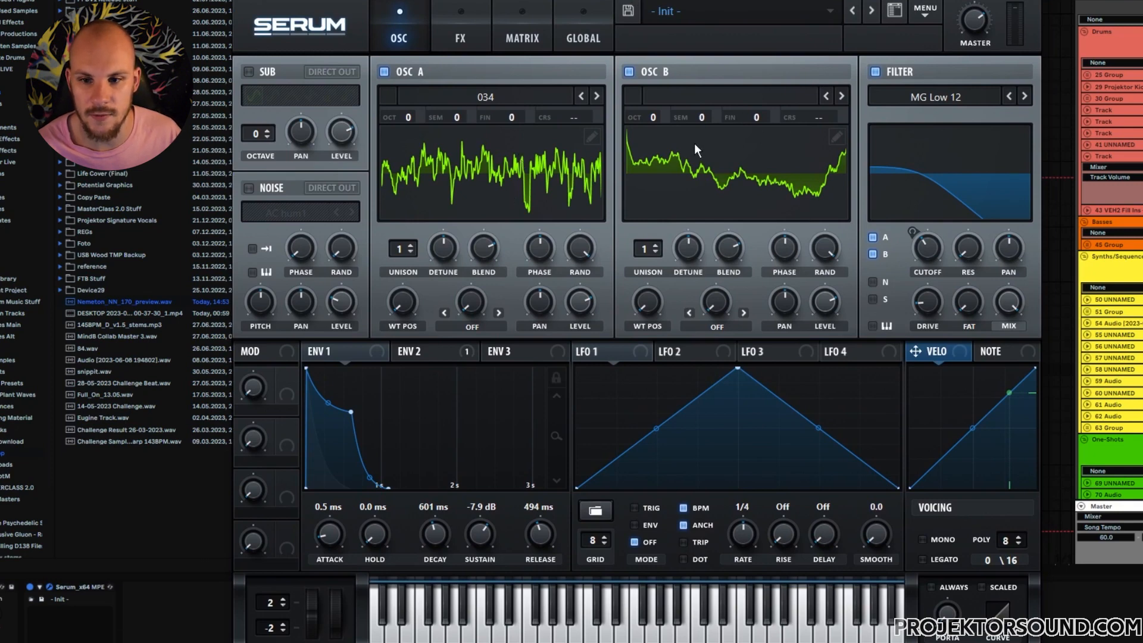
Examine the Serum patch's Oscillator B wavetable, envelopes 2 and 1, and effects rack, and close the plugin window
left_click(838, 138)
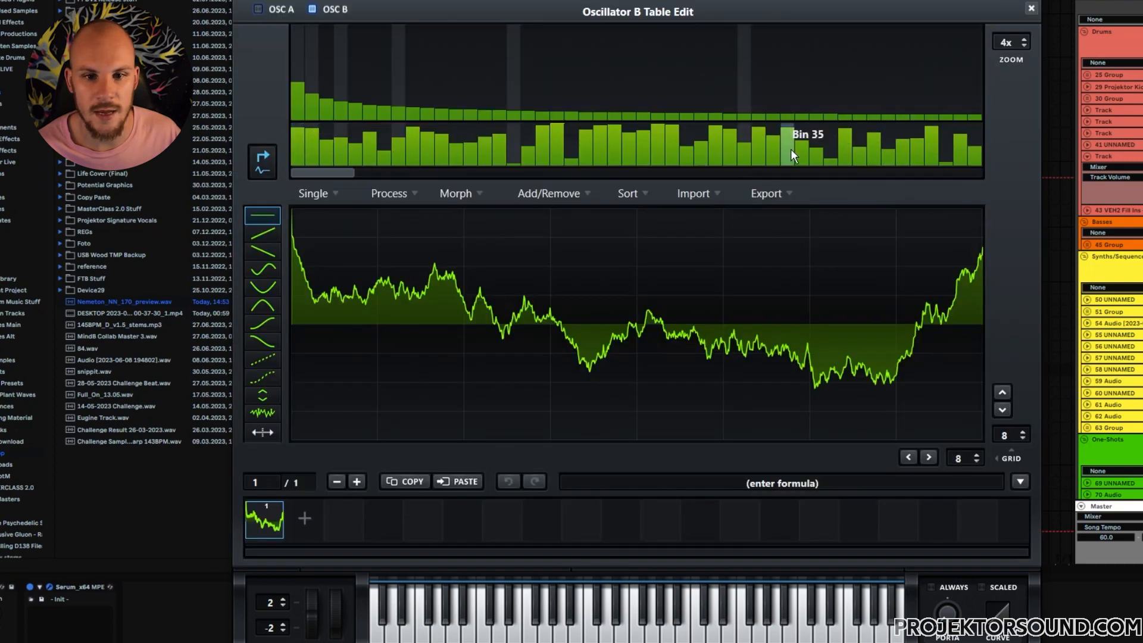
right_click(296, 148)
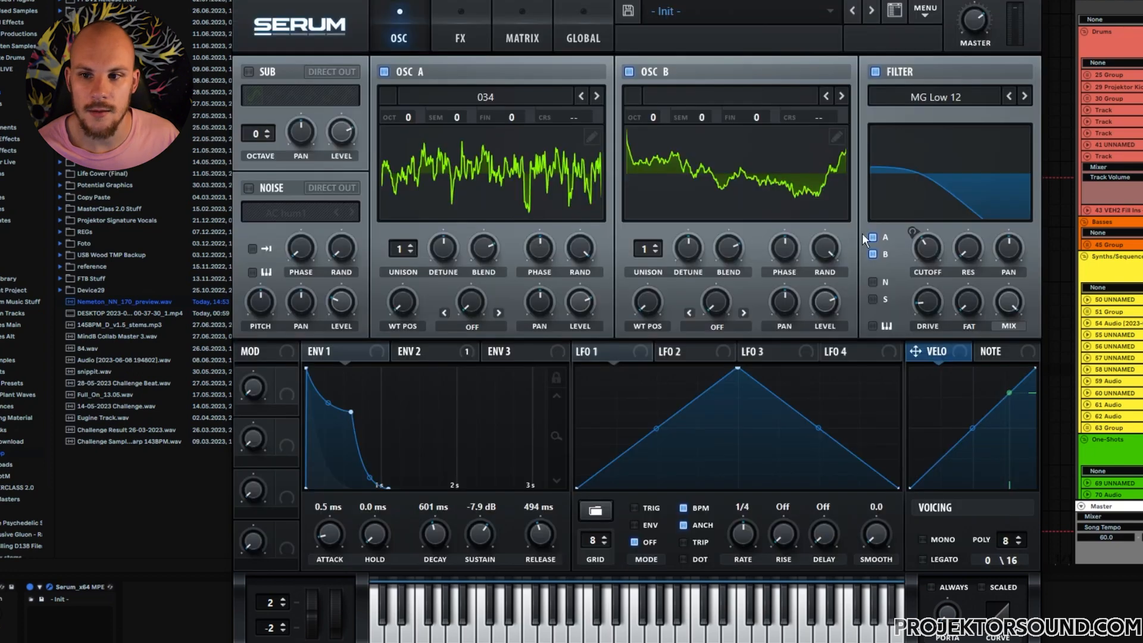
left_click(438, 353)
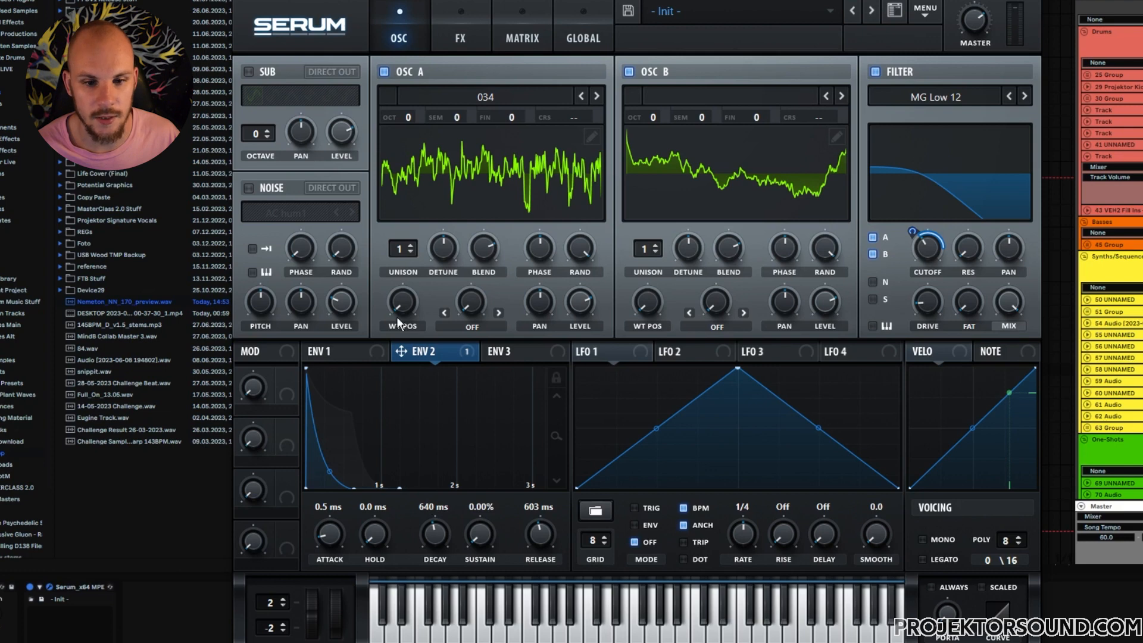
left_click(355, 355)
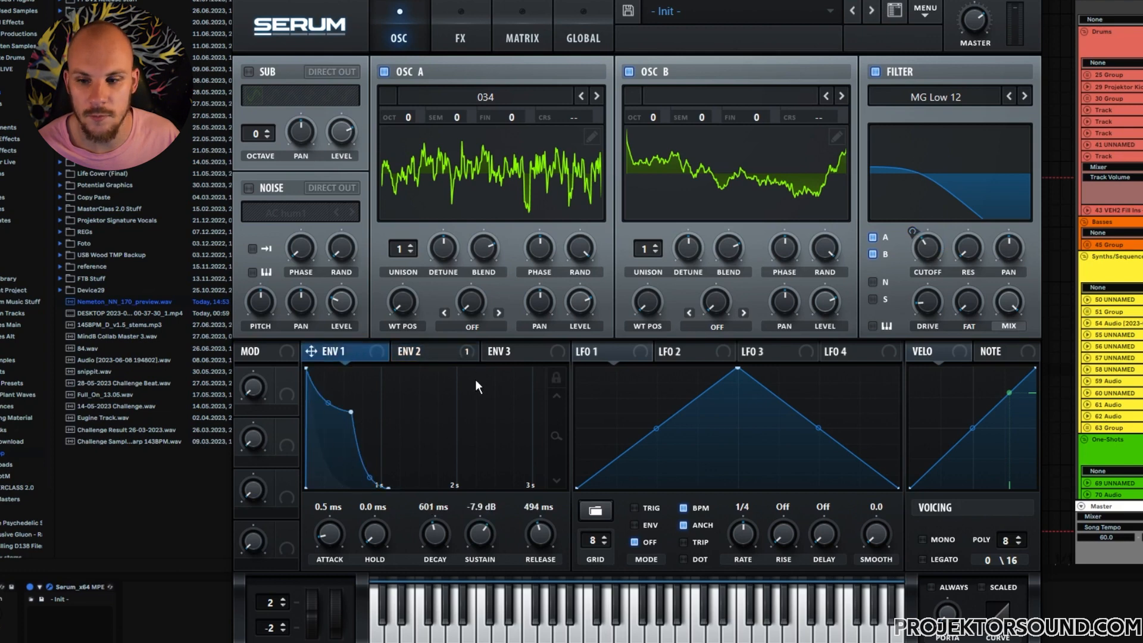
left_click(468, 32)
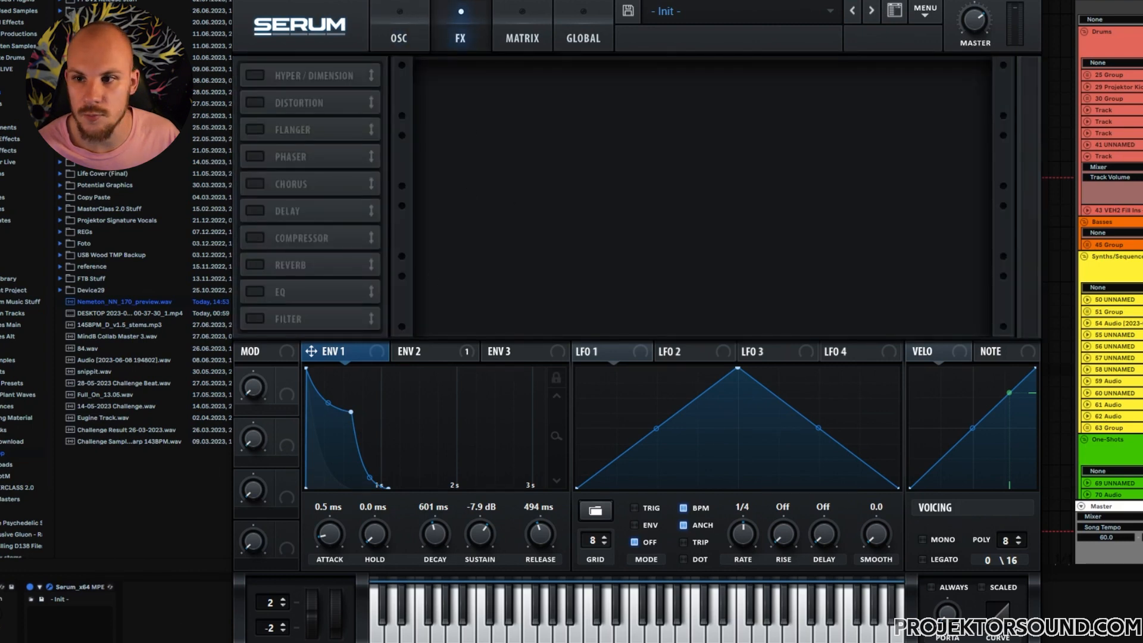
key("ctrl+alt+p")
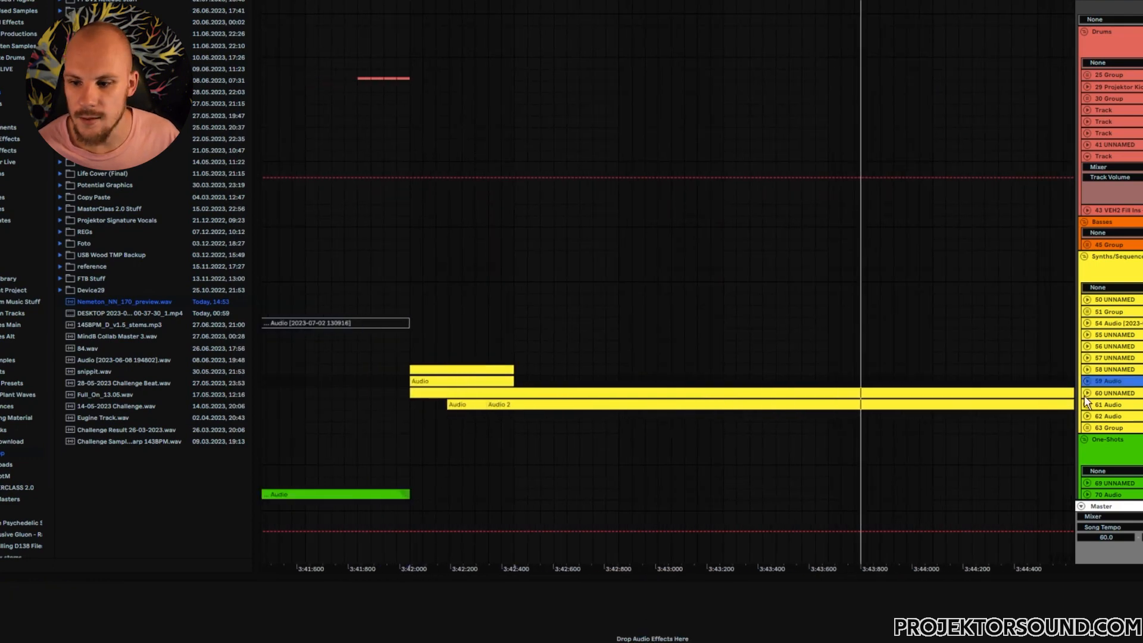
Unfold track 59 and examine the waveform of its rendered audio clip at bar 137
left_click(1088, 381)
left_click(409, 392)
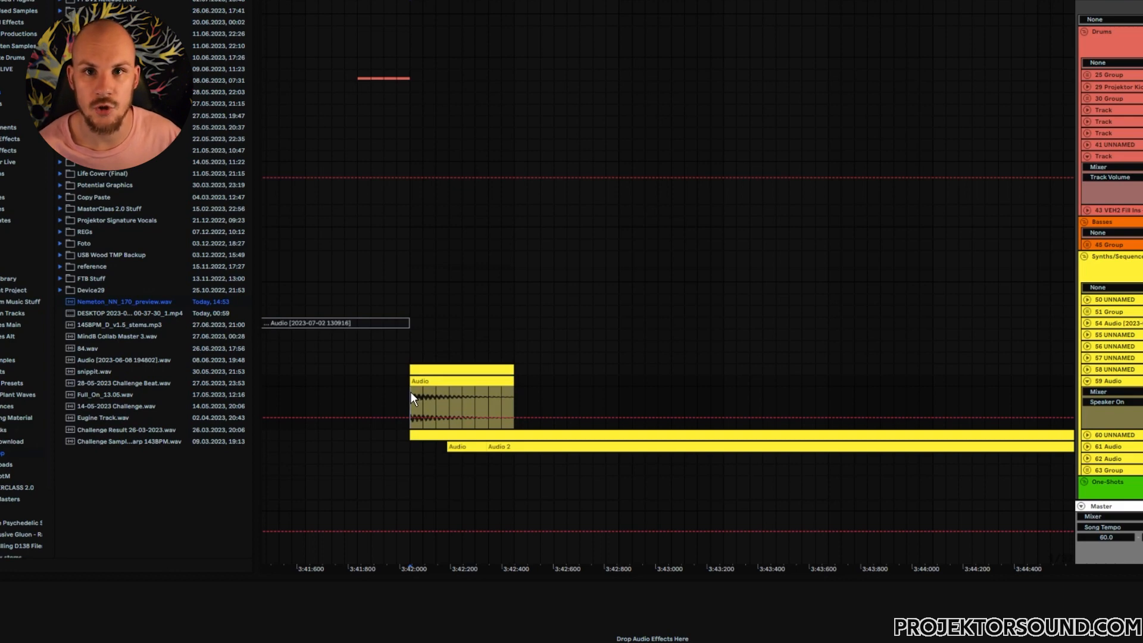
left_click_drag(410, 392, 517, 381)
key("Delete")
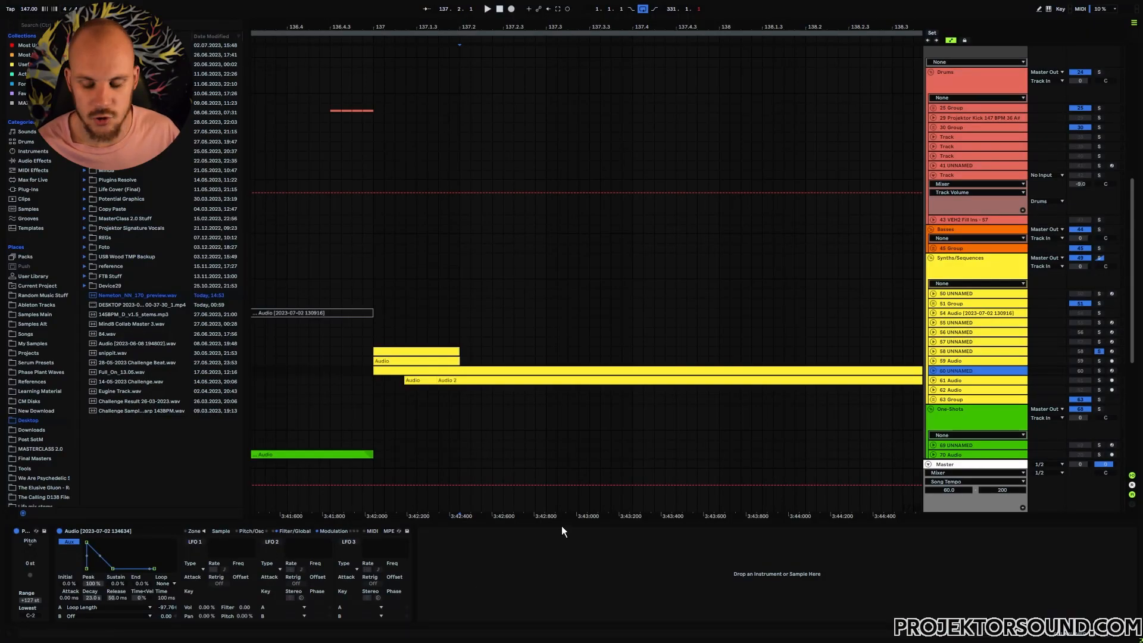
Insert a MIDI track below track 59 and add a Sampler loaded with track 59's short audio clip
left_click(957, 361)
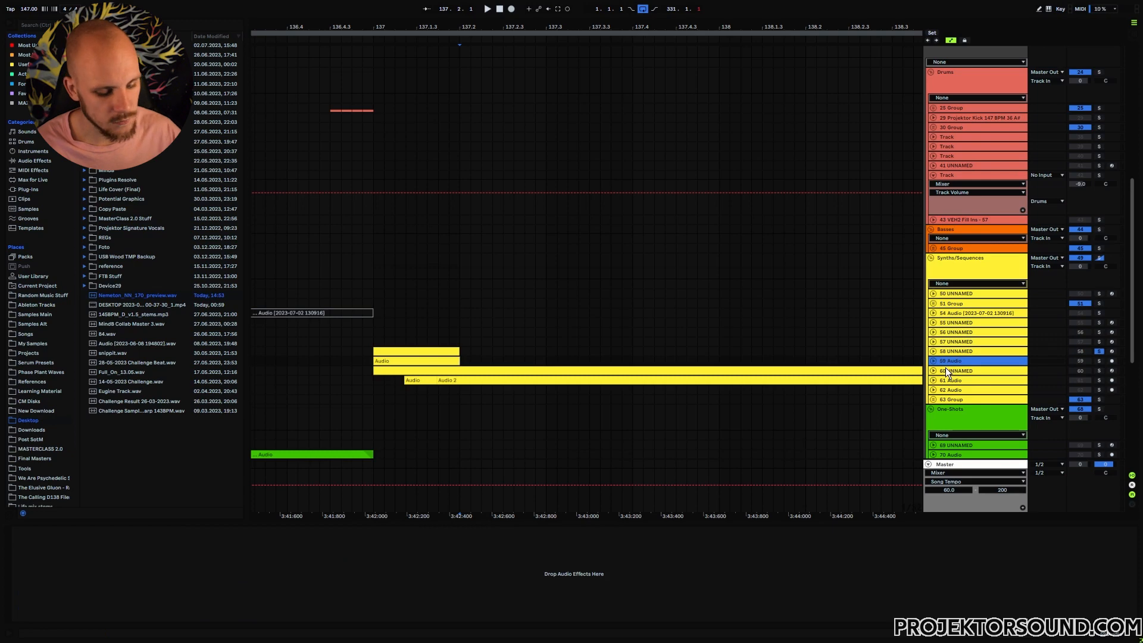
key("ctrl+shift+t")
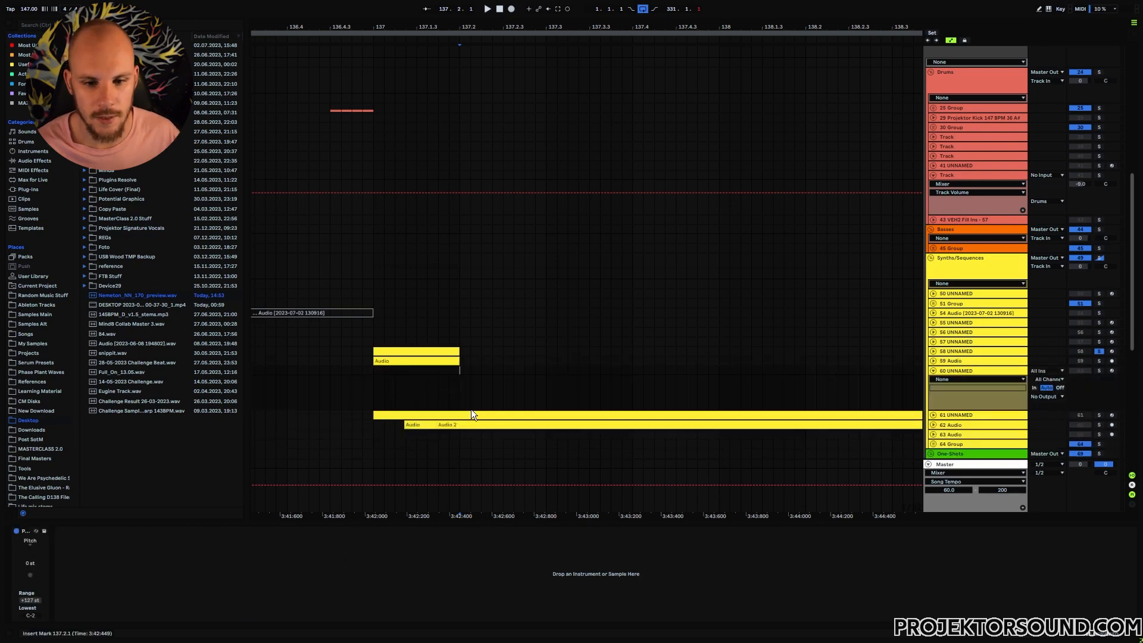
left_click(30, 161)
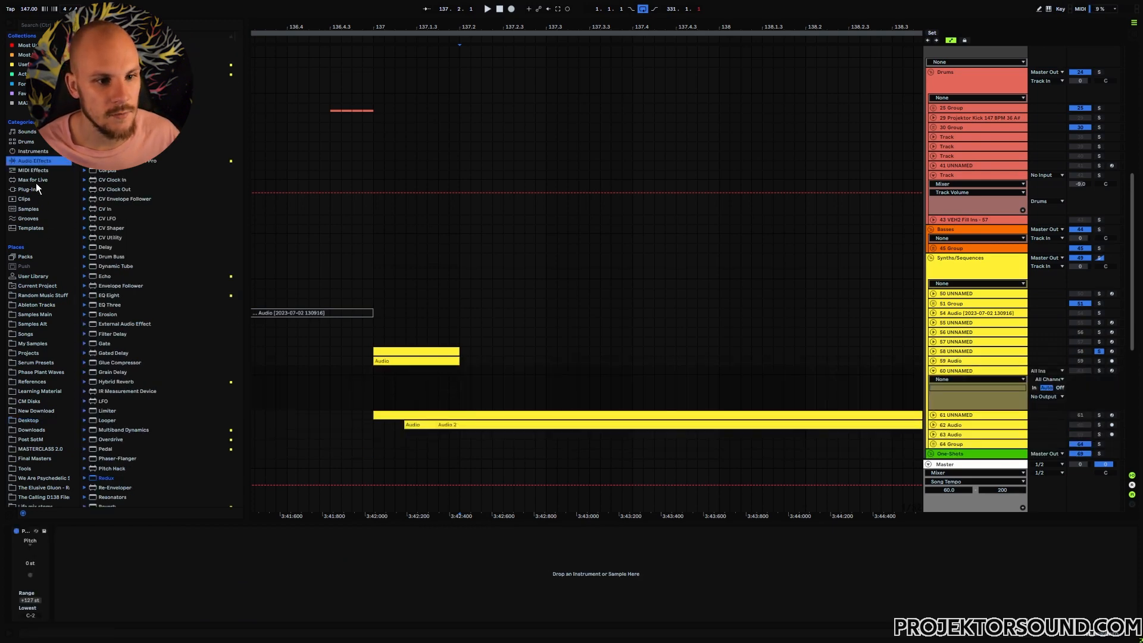
left_click(34, 153)
double_click(108, 180)
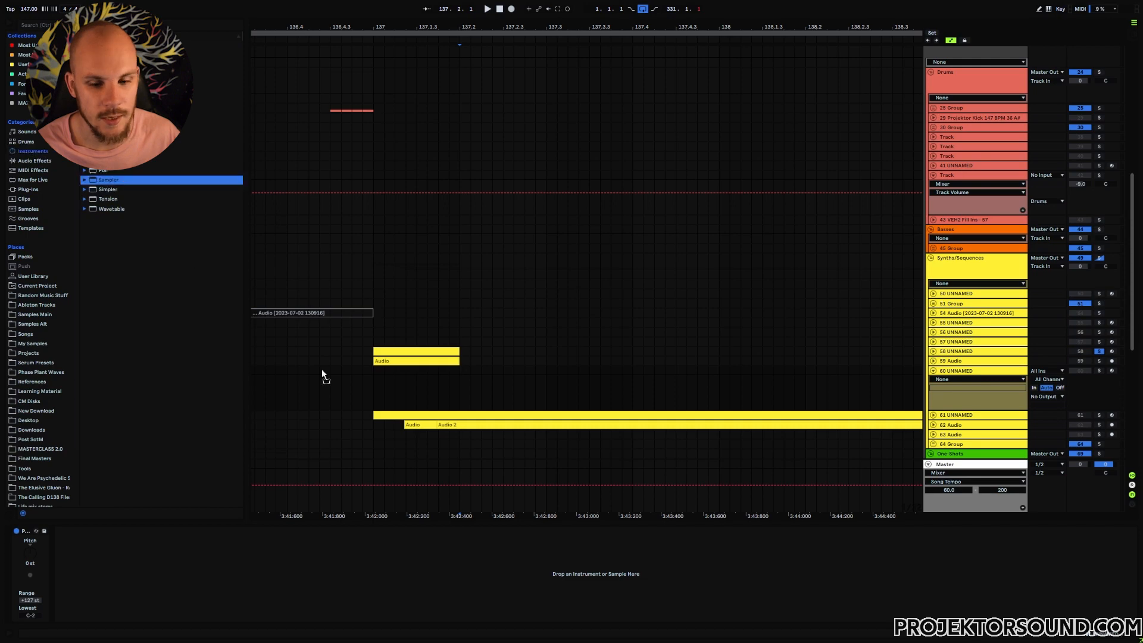
left_click_drag(408, 361, 244, 568)
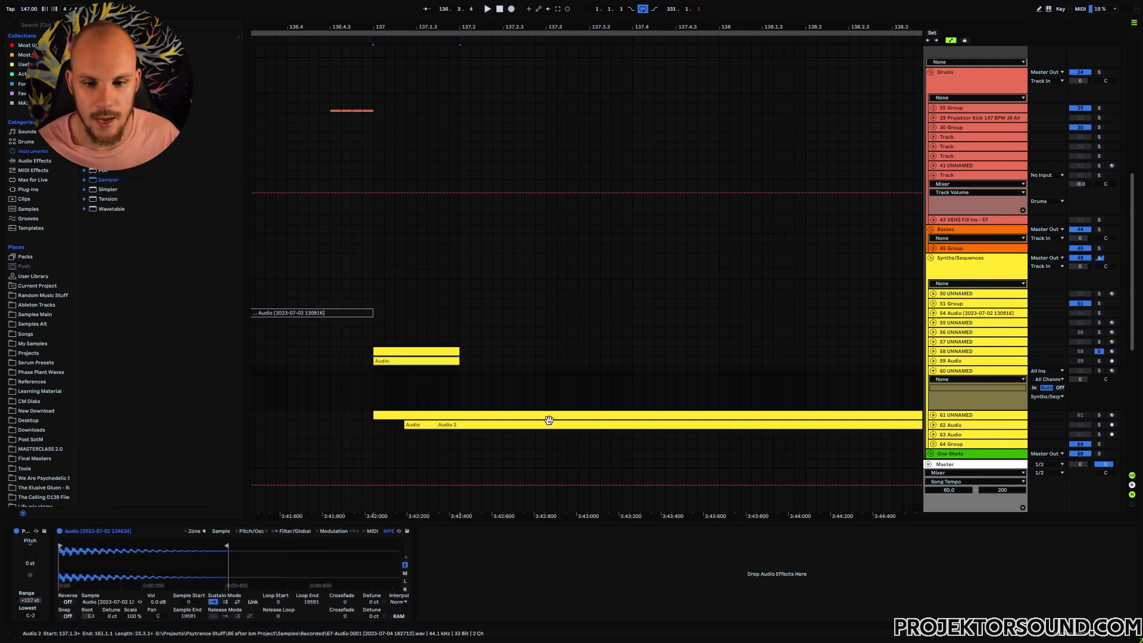
Try extending the short audio clip on track 59 to end at 137.2.2
left_click(483, 363)
mouse_move(460, 361)
left_mouse_down()
mouse_move(557, 368)
mouse_move(461, 366)
left_mouse_up()
left_click(567, 352)
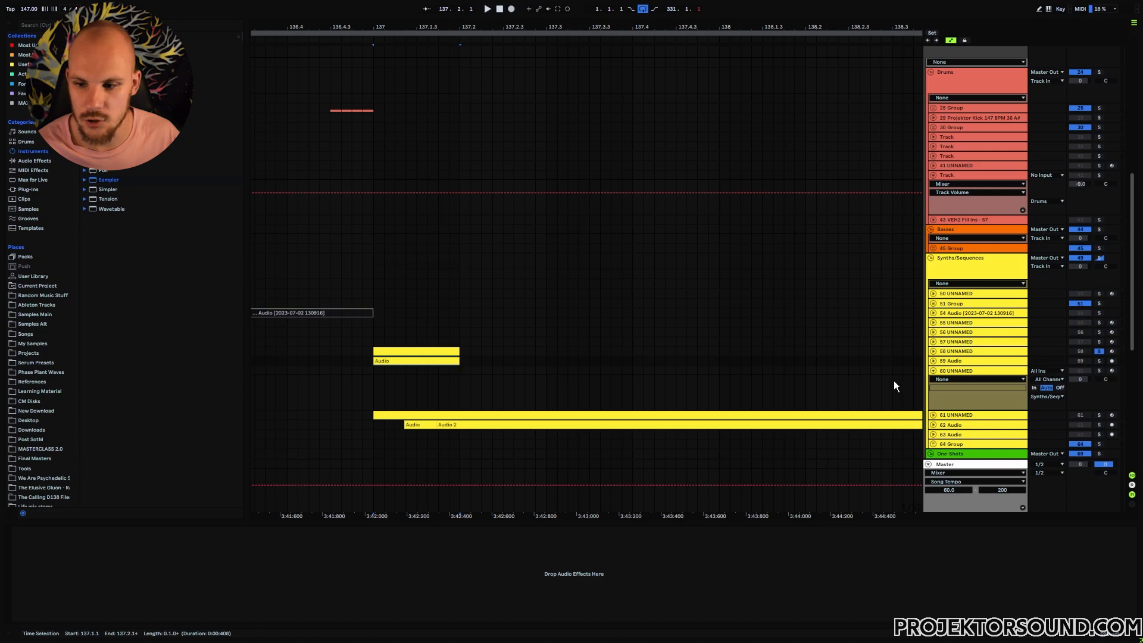
left_click(426, 363)
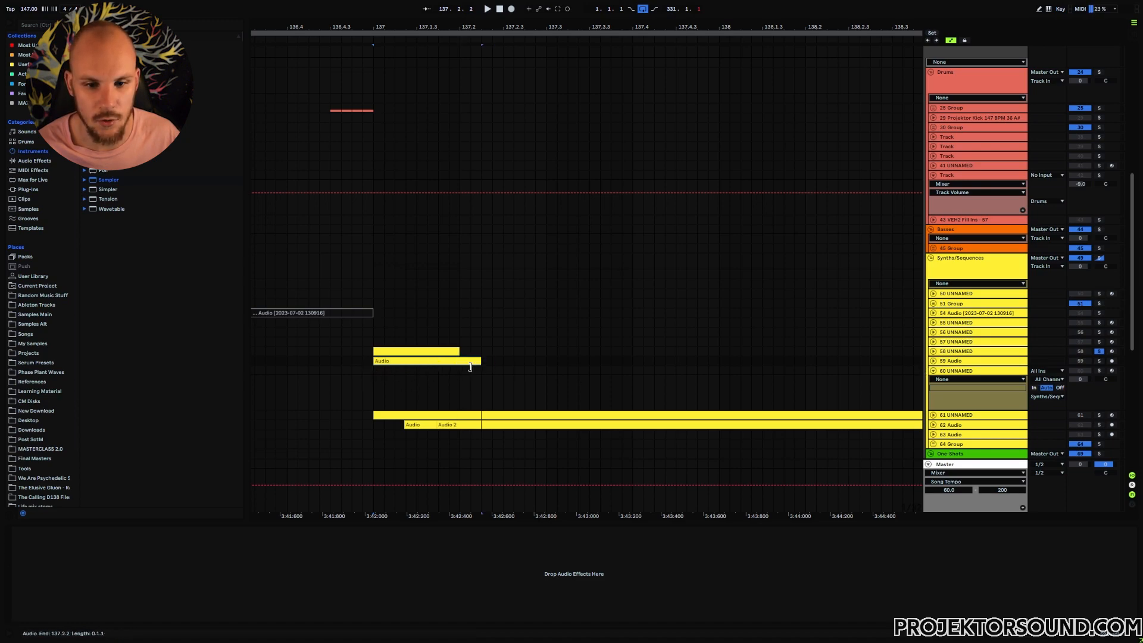
Turn on forward sustain looping for the Sampler on track 60 and test adjusting the loop end
left_click(967, 371)
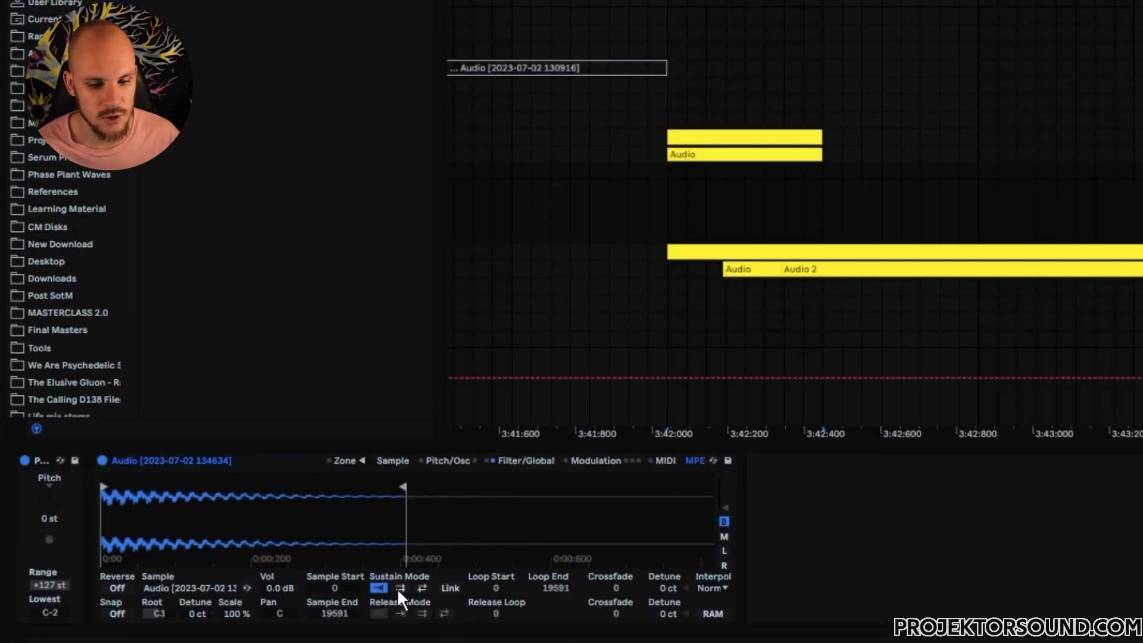
left_click(399, 588)
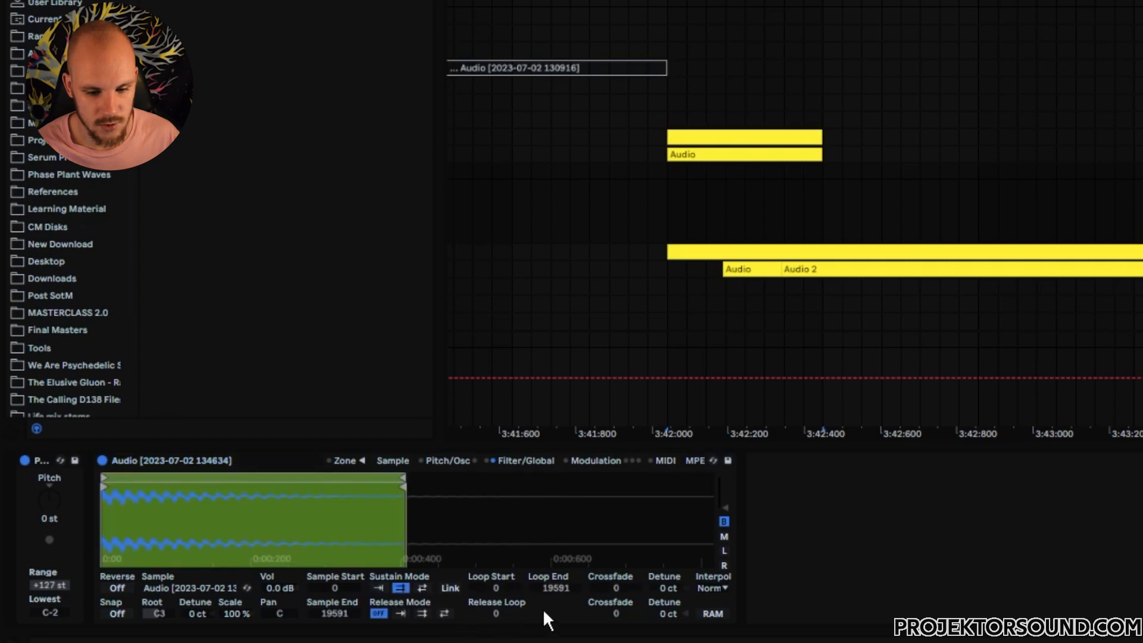
mouse_move(560, 586)
left_mouse_down()
mouse_move(559, 642)
mouse_move(557, 595)
left_mouse_up()
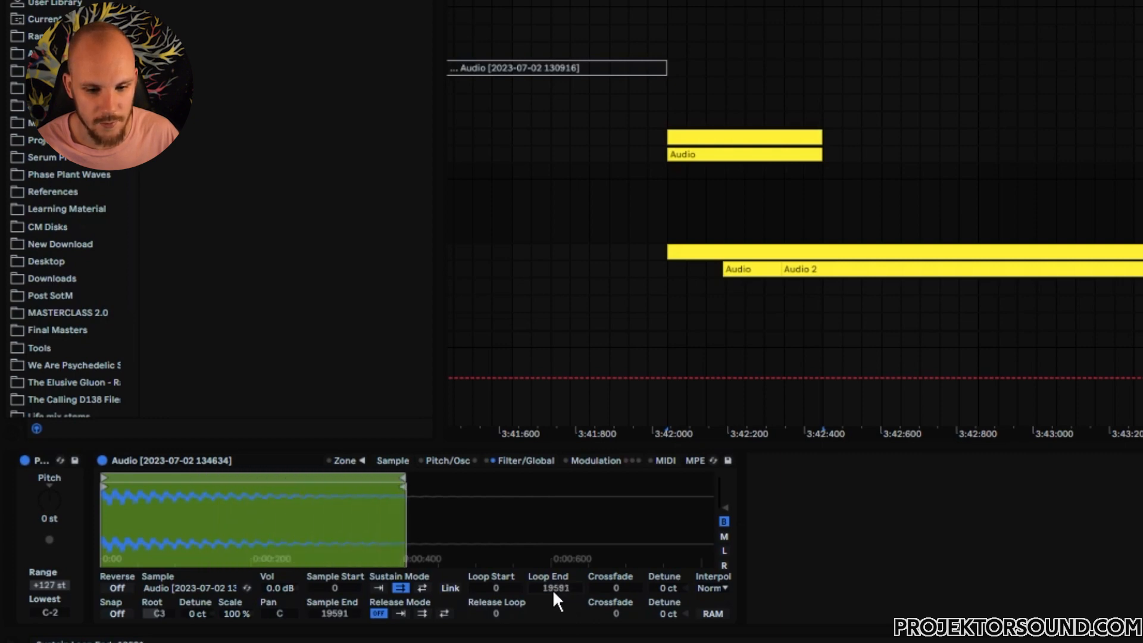
Enable the Sampler's Aux envelope and route its destination A to Loop Length with an amount of -97.01
left_click(595, 463)
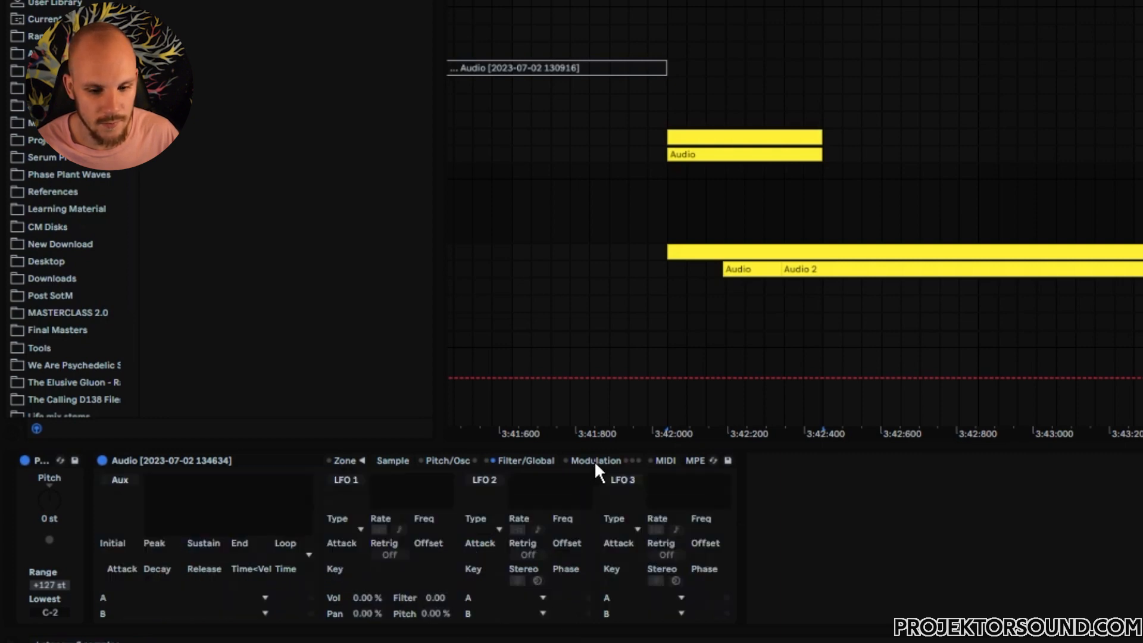
left_click(120, 480)
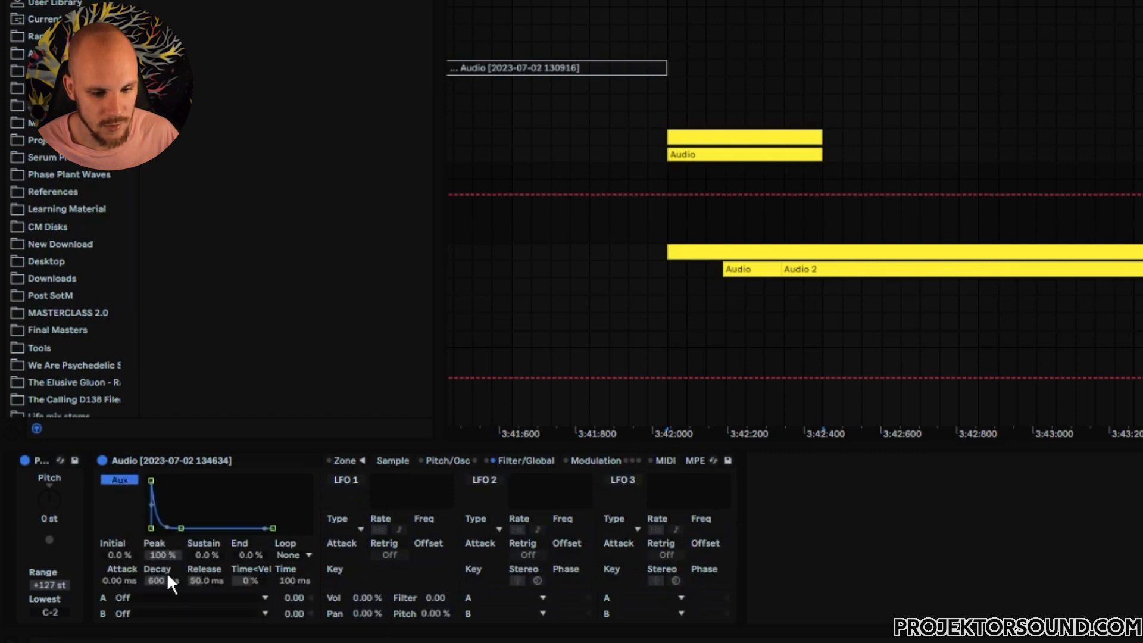
left_click(158, 598)
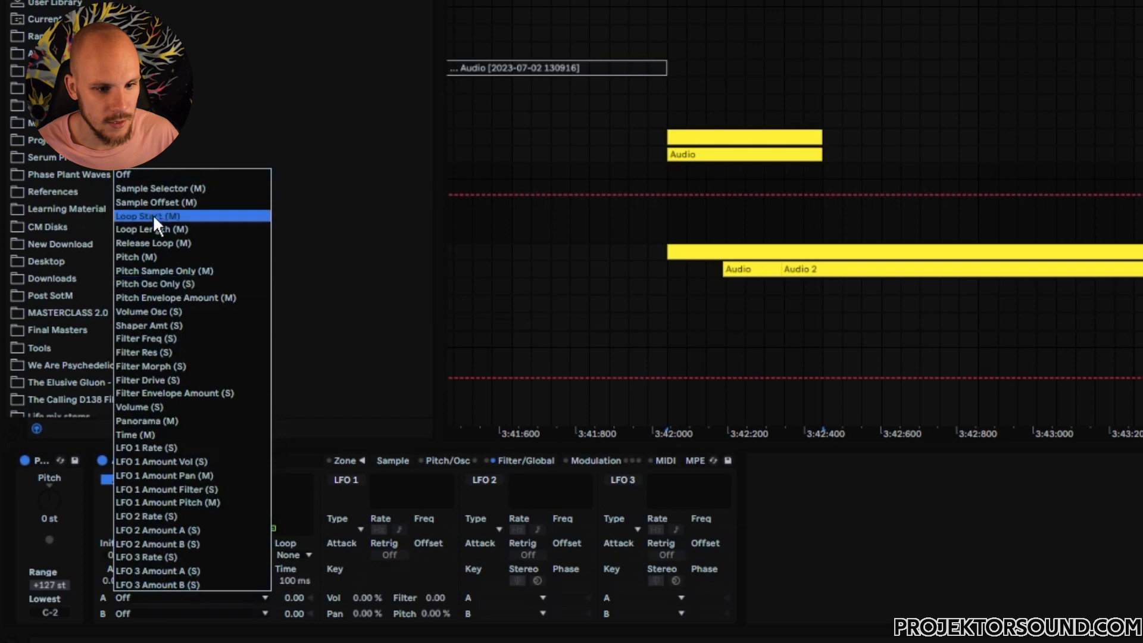
left_click(148, 230)
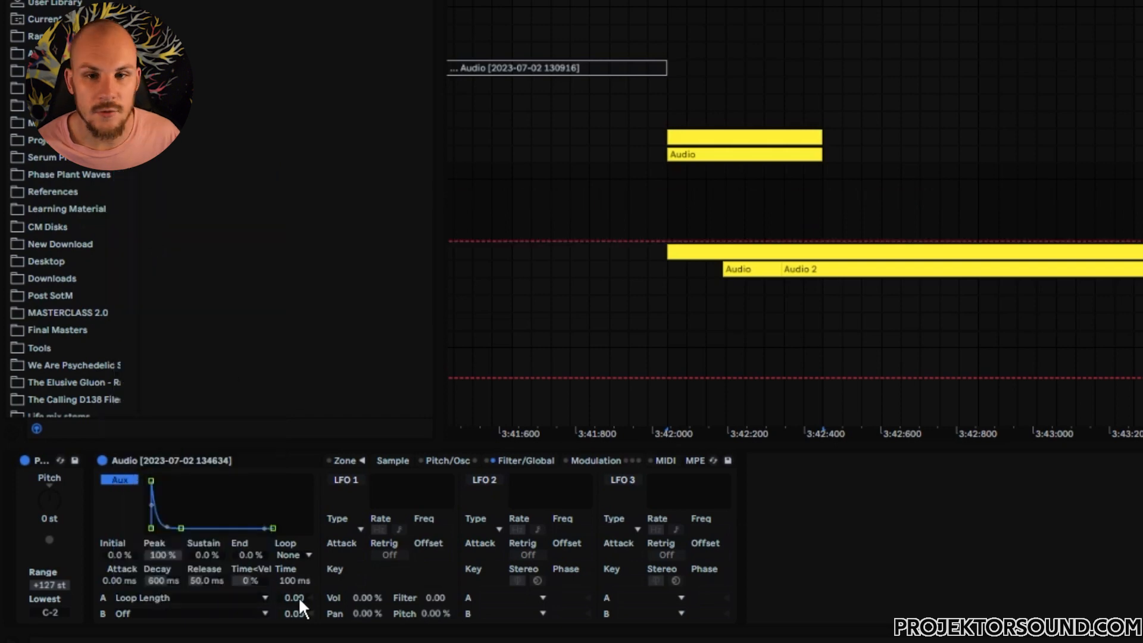
left_click_drag(299, 597, 298, 619)
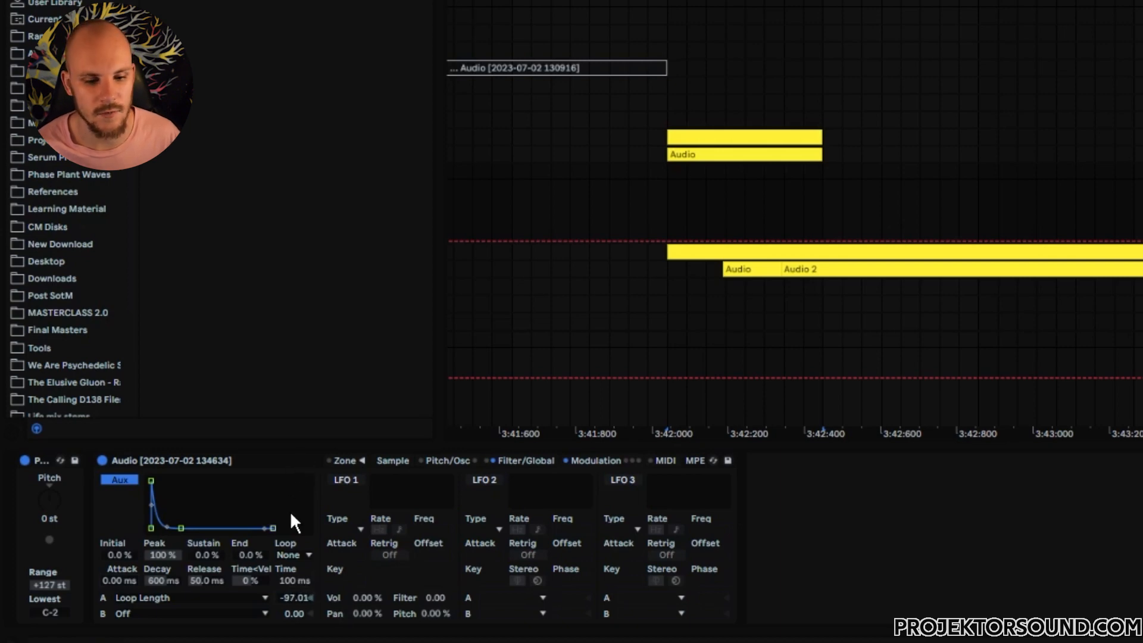
Set the Aux envelope's decay slope to 0% and its decay time to 10 s
left_click_drag(166, 527, 165, 528)
left_click_drag(163, 581, 163, 542)
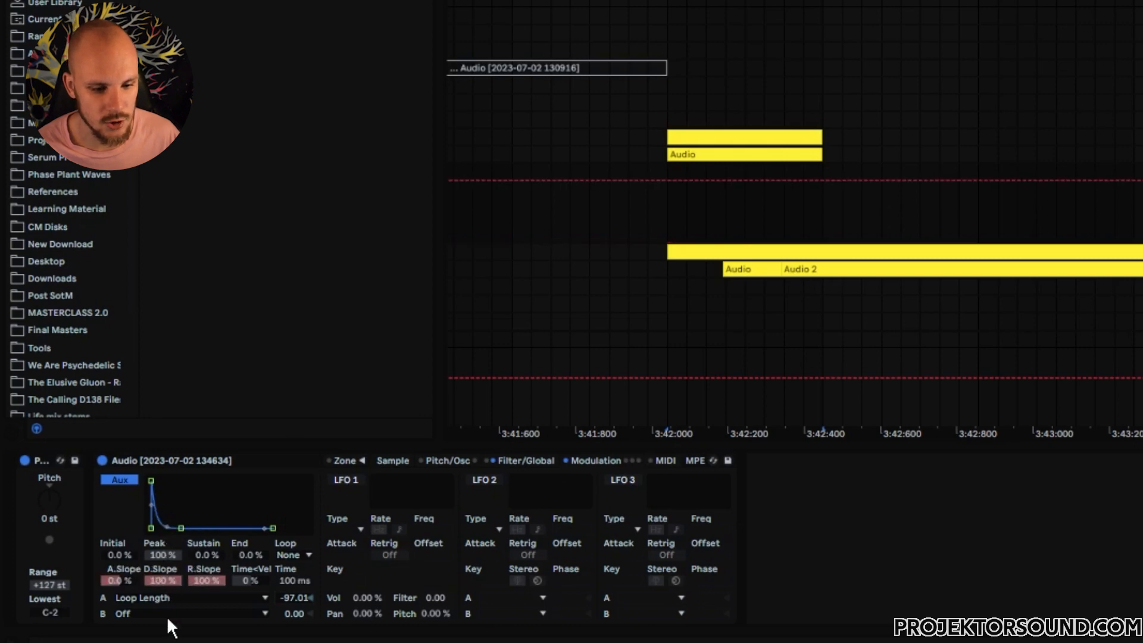
double_click(162, 582)
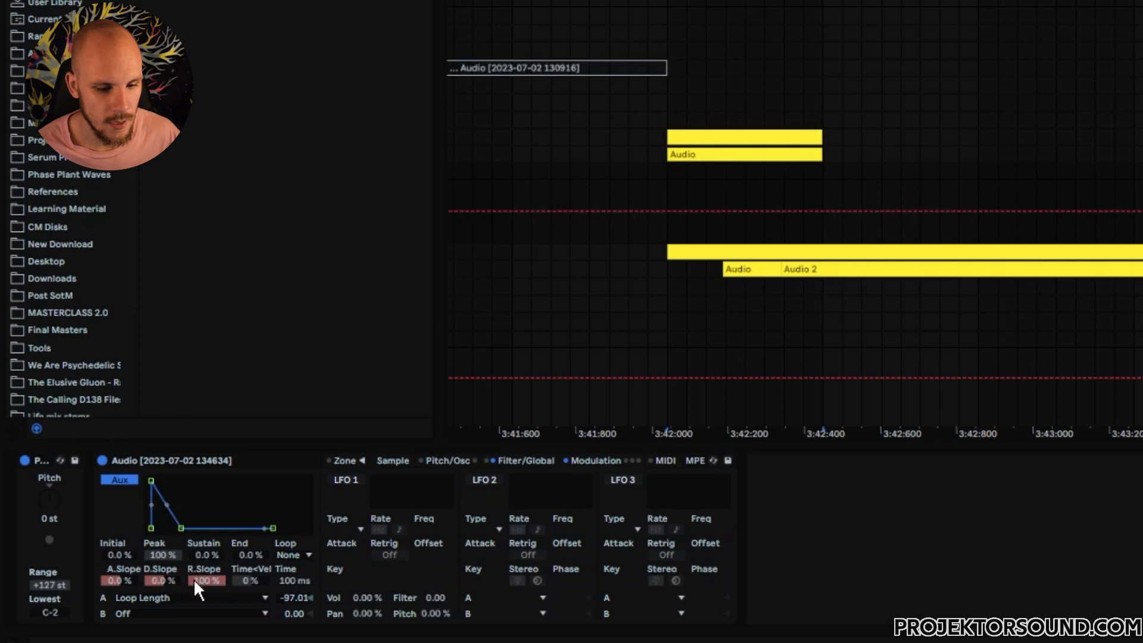
left_click_drag(165, 584, 165, 548)
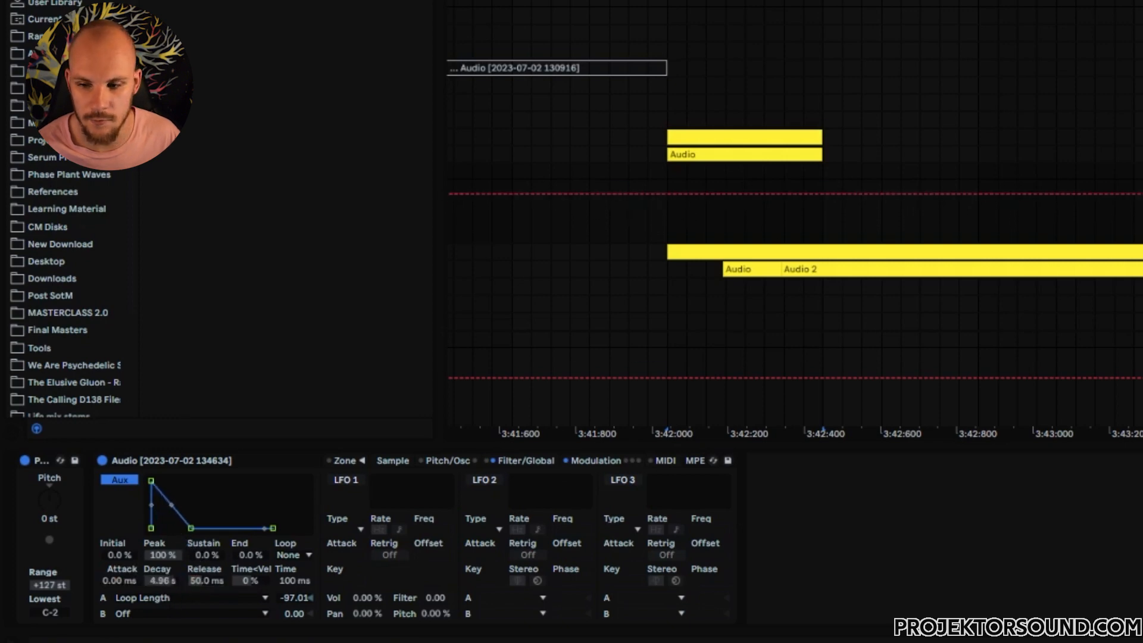
left_click_drag(751, 18, 752, 0)
double_click(168, 584)
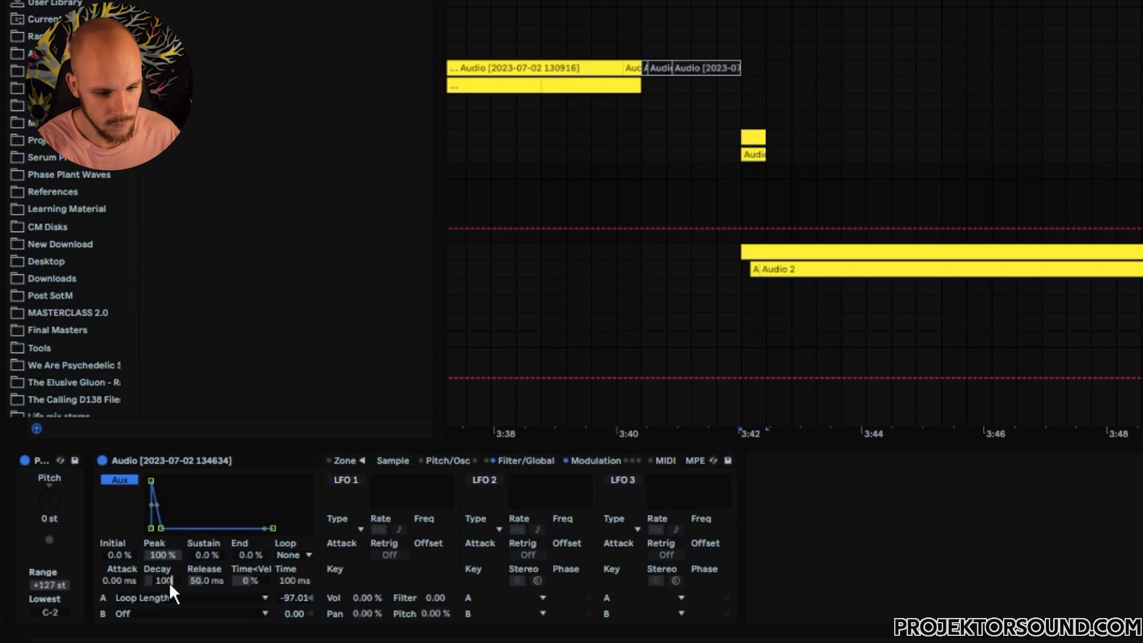
key("Return")
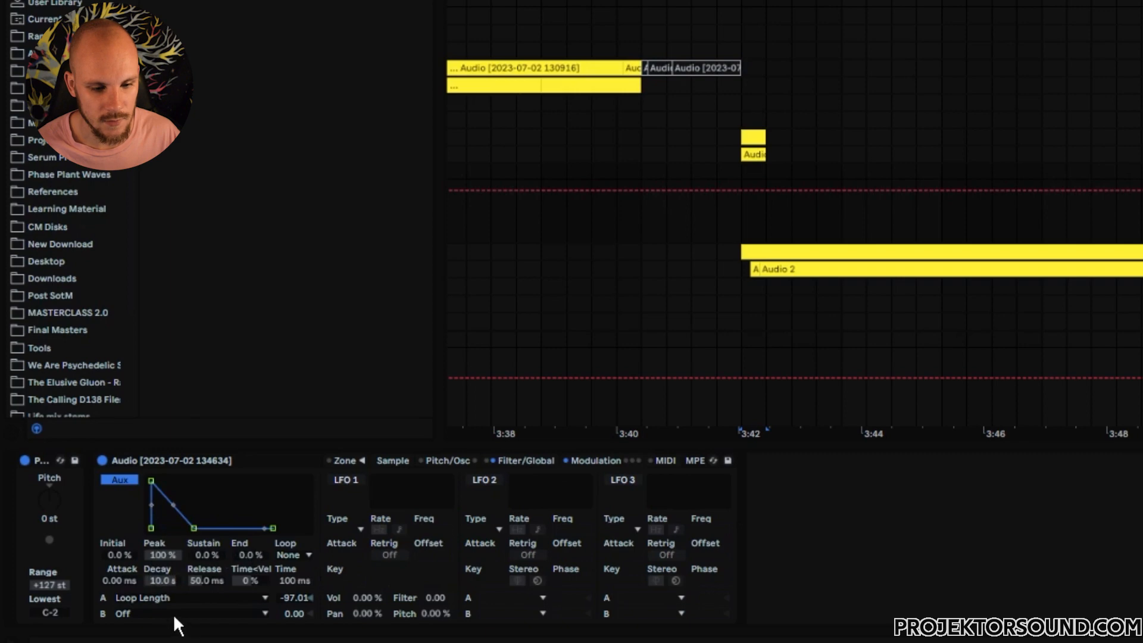
left_click(1084, 604)
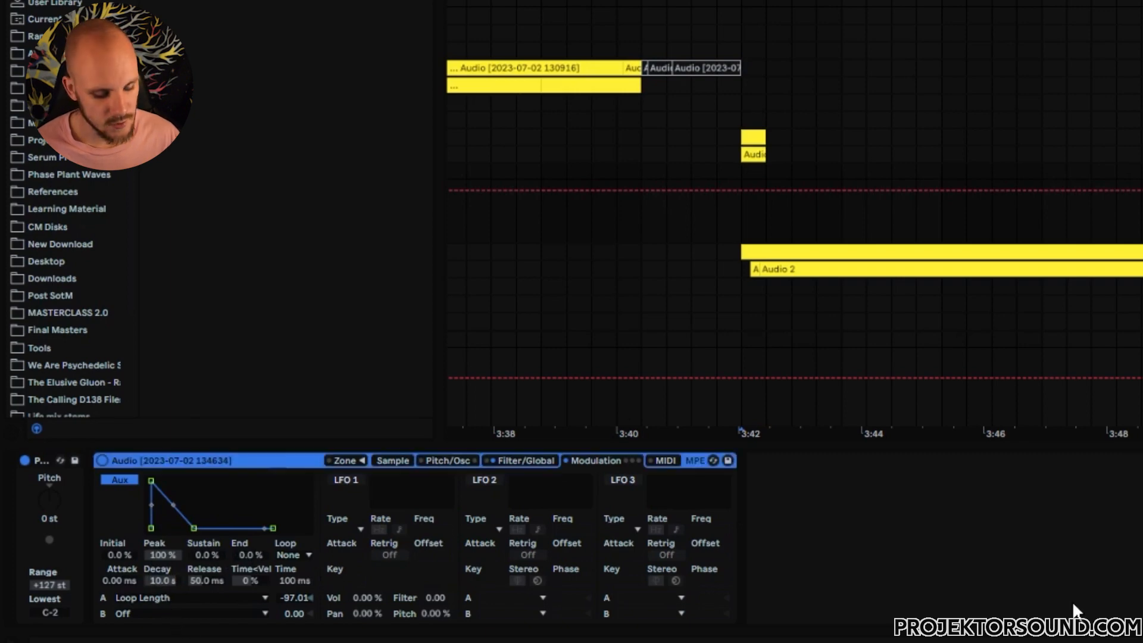
Open the short MIDI clip at bar 137 on track 58 and check which note it plays
left_click(1095, 552)
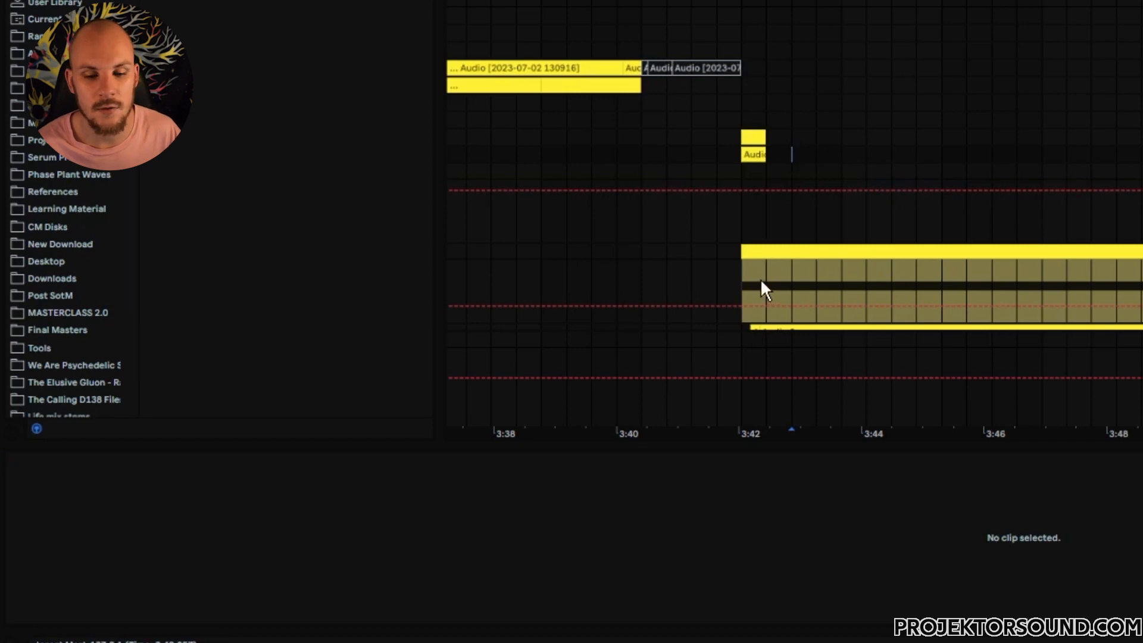
left_click(753, 136)
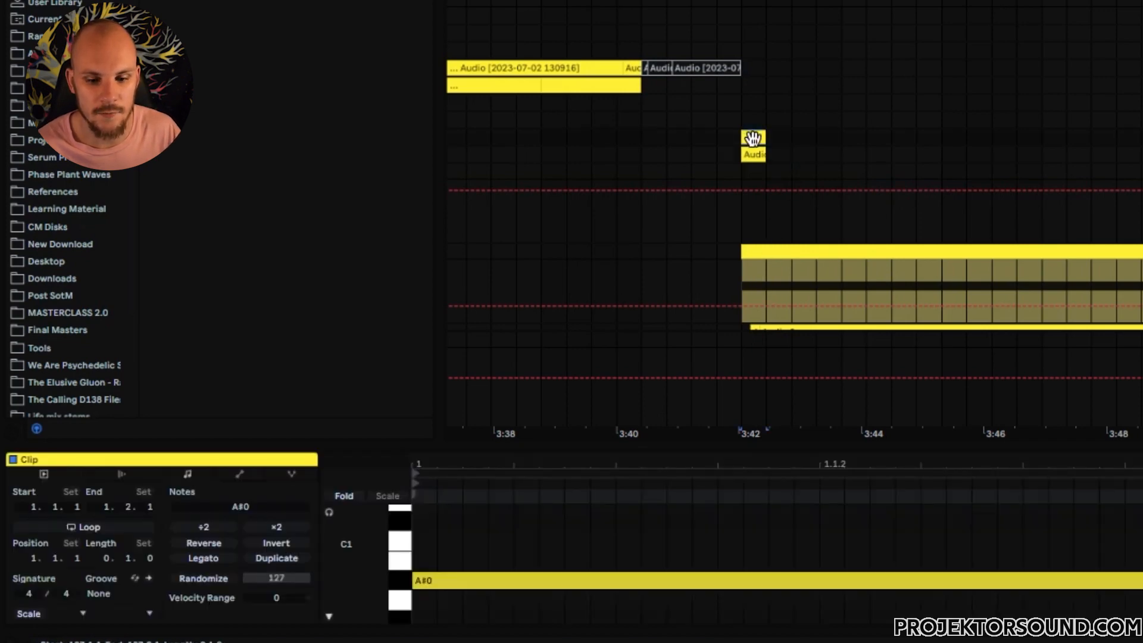
left_click(427, 580)
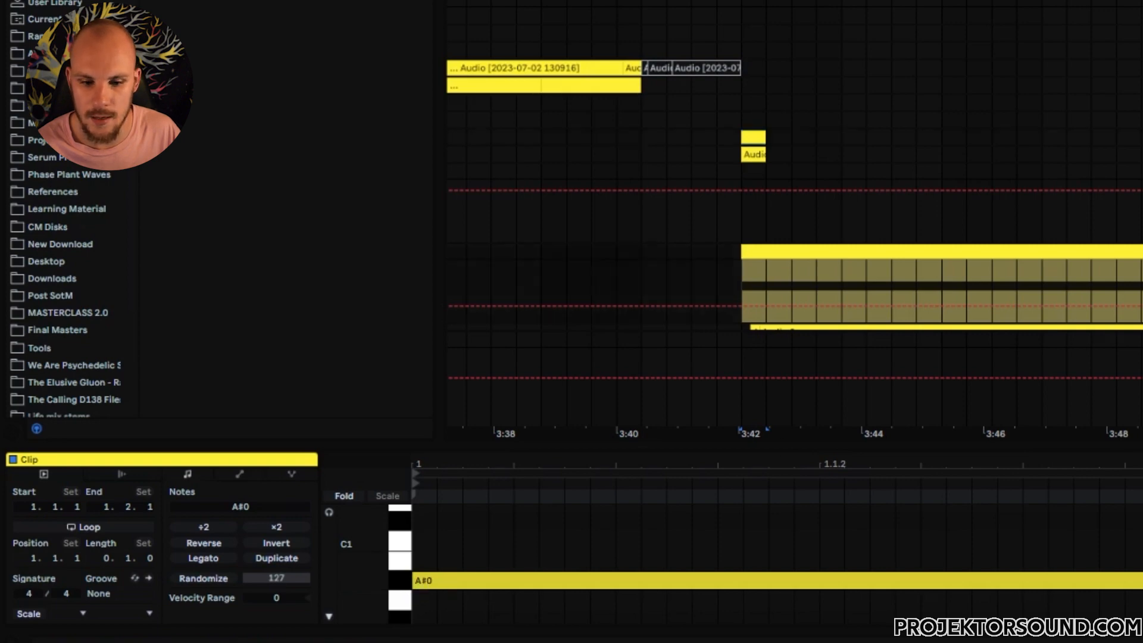
Open the long MIDI clip starting at bar 137 on track 61 and check which note it plays
left_click(768, 251)
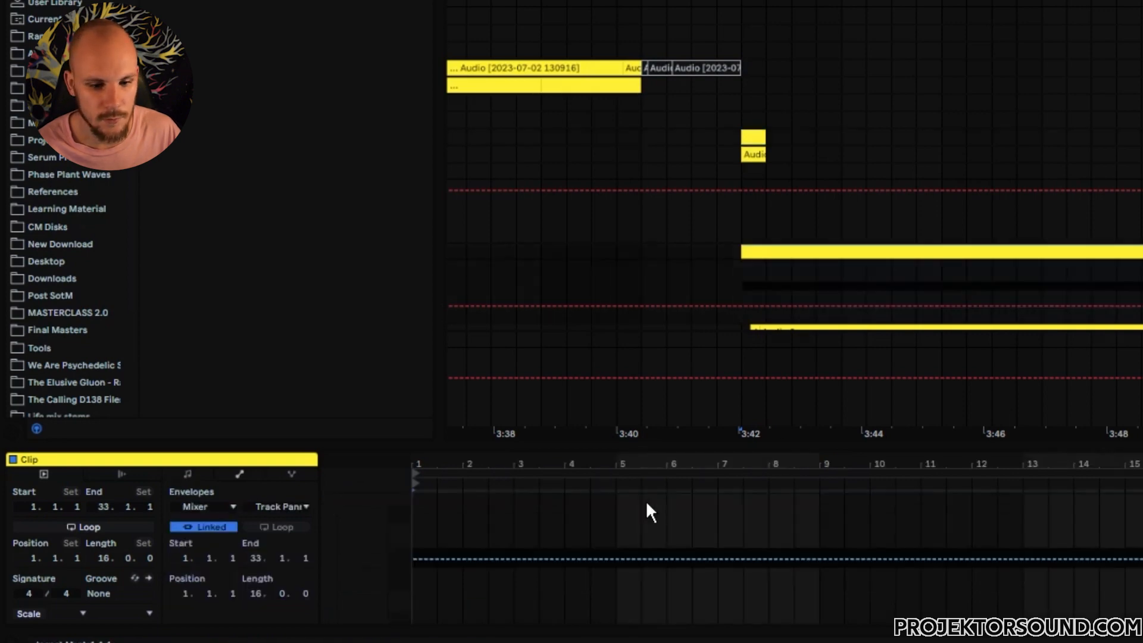
left_click(187, 474)
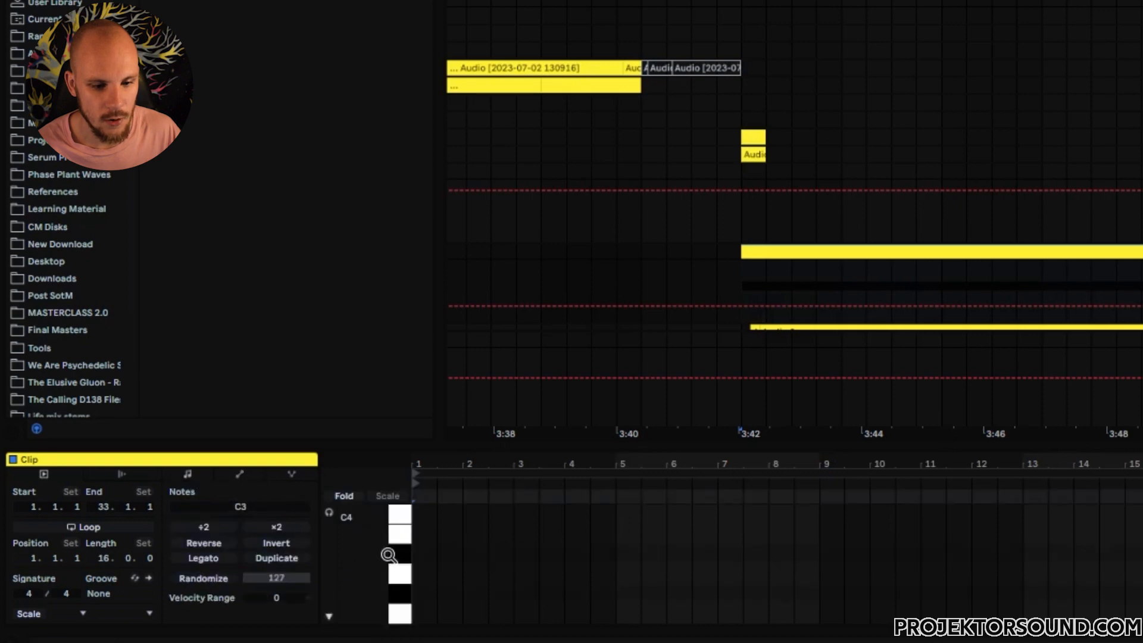
left_click(420, 590)
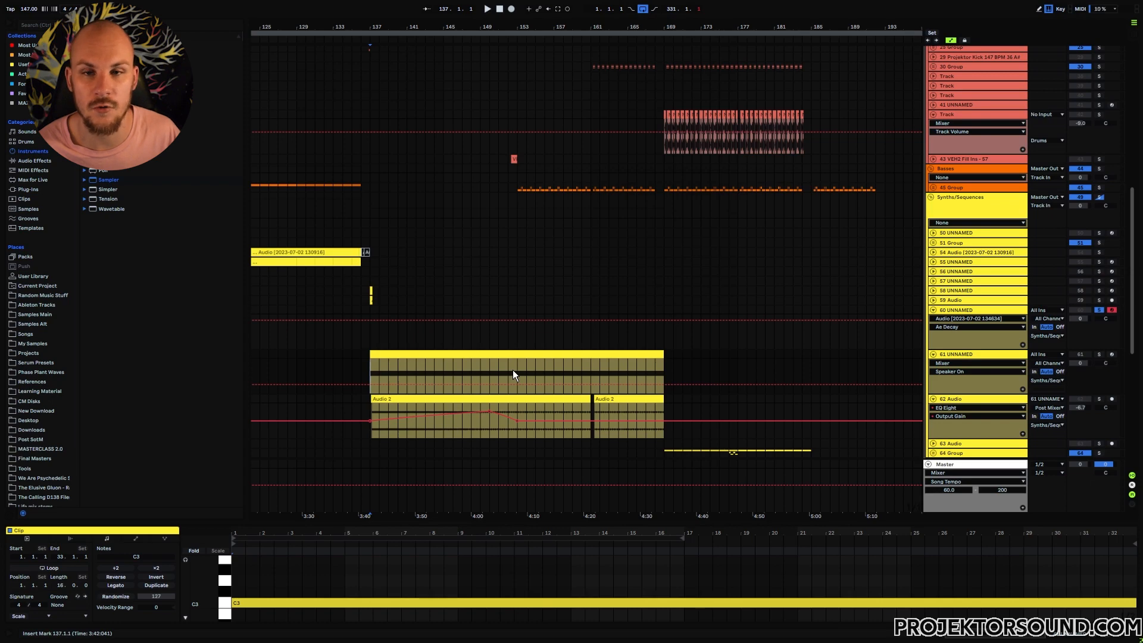
Examine the MIDI clip on track 61 and the resampled Audio 2 clip on track 62 between bars 137 and 153
left_click_drag(371, 27, 444, 105)
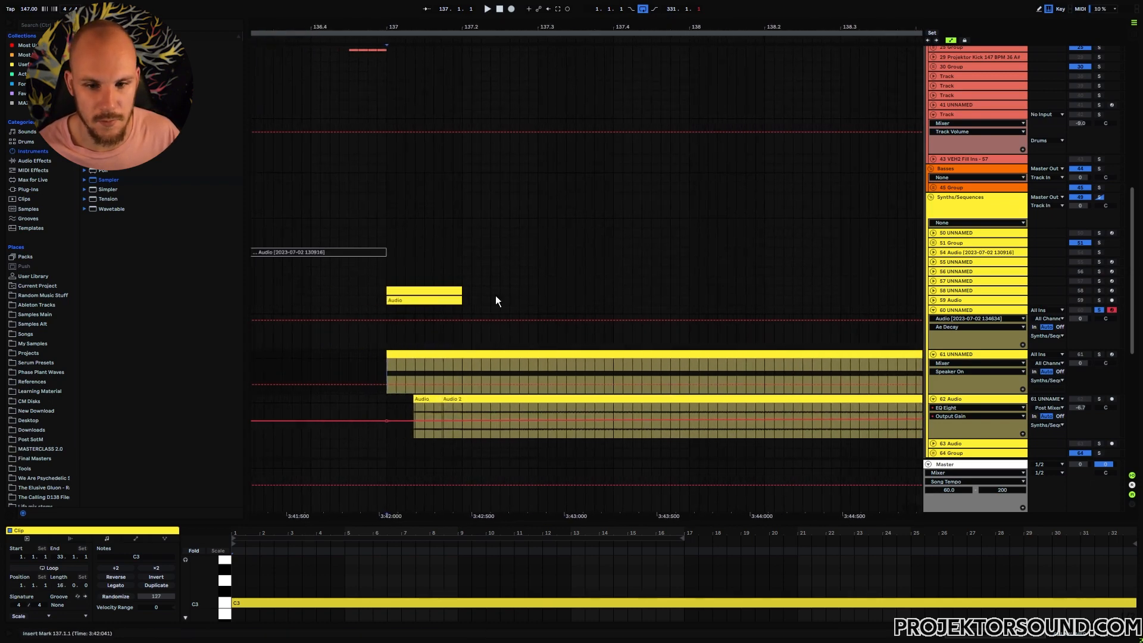
scroll(748, 79, "down", 5)
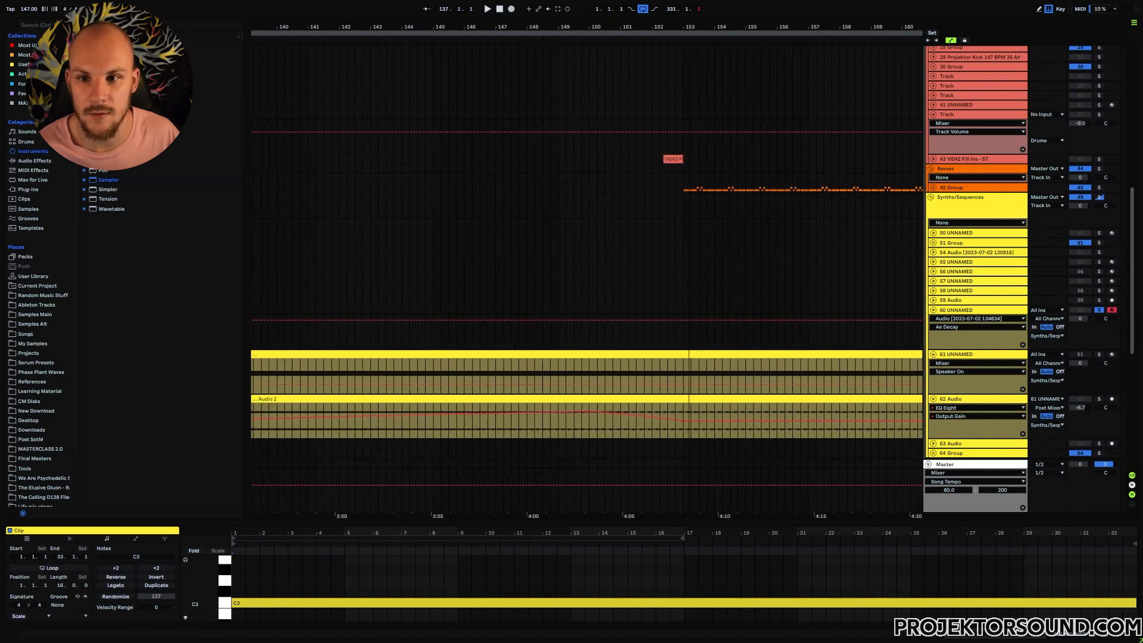
scroll(690, 411, "up", 4)
left_click(595, 412)
scroll(639, 299, "down", 5)
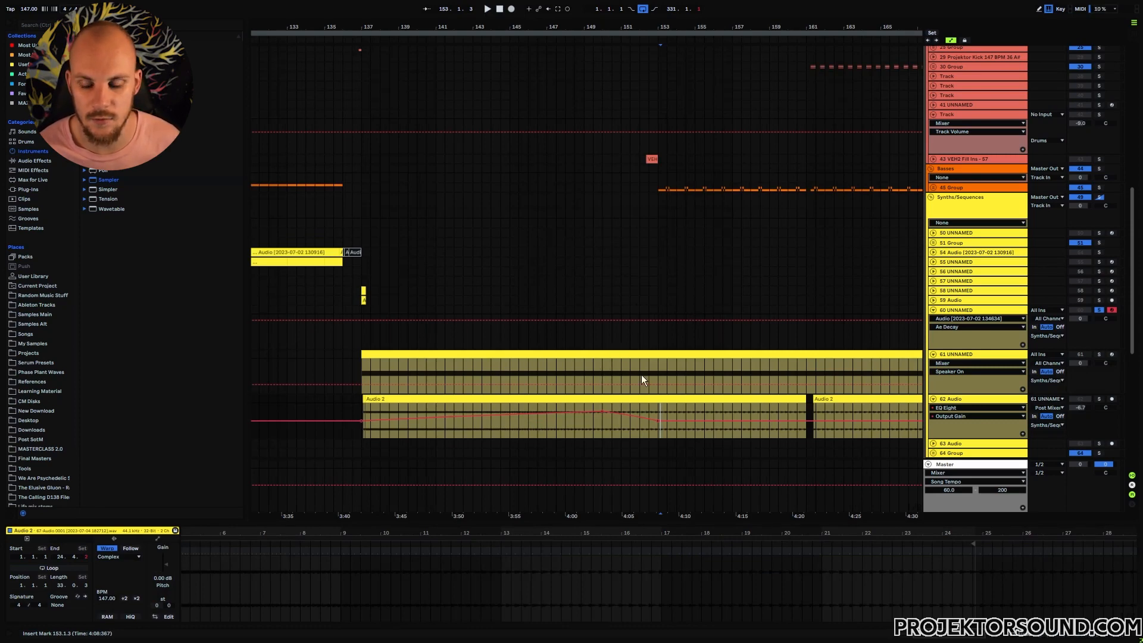
left_click_drag(619, 426, 654, 431)
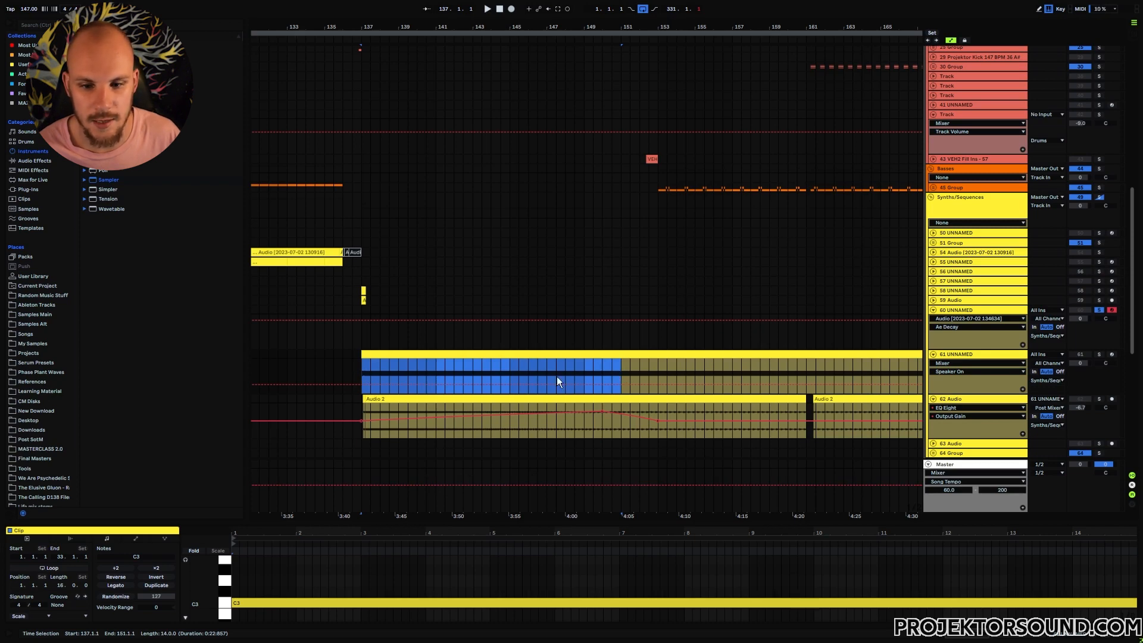
left_click(621, 372)
left_click_drag(620, 427, 654, 427)
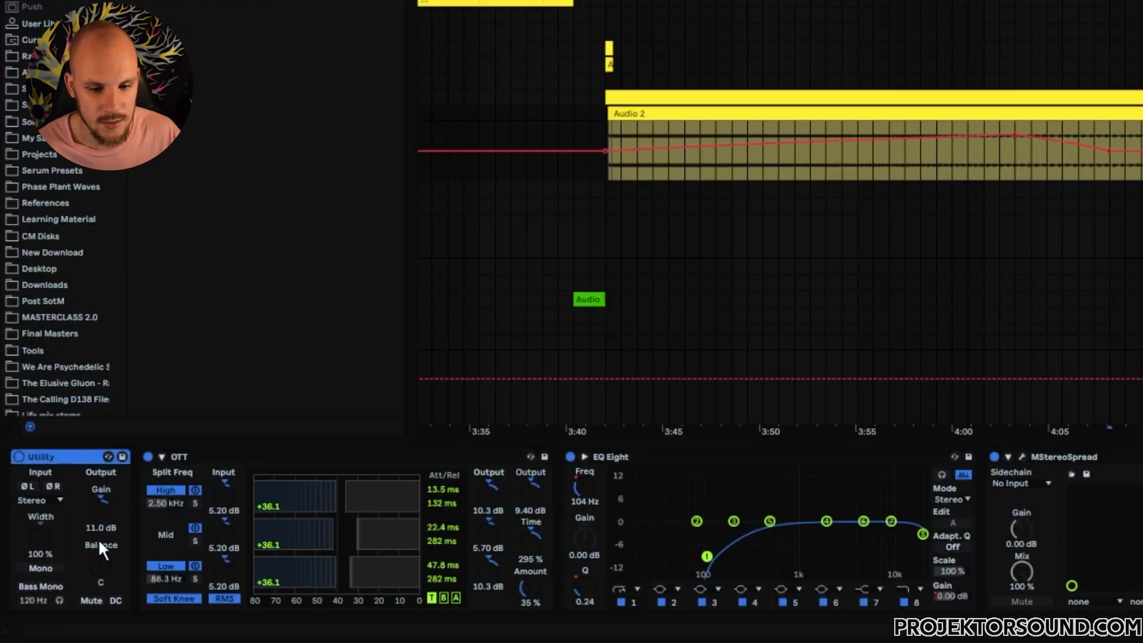
Review track 62's Utility, OTT and EQ Eight, showing the automation of the EQ's band 1 frequency, band 1 Q and output gain
left_click(221, 458)
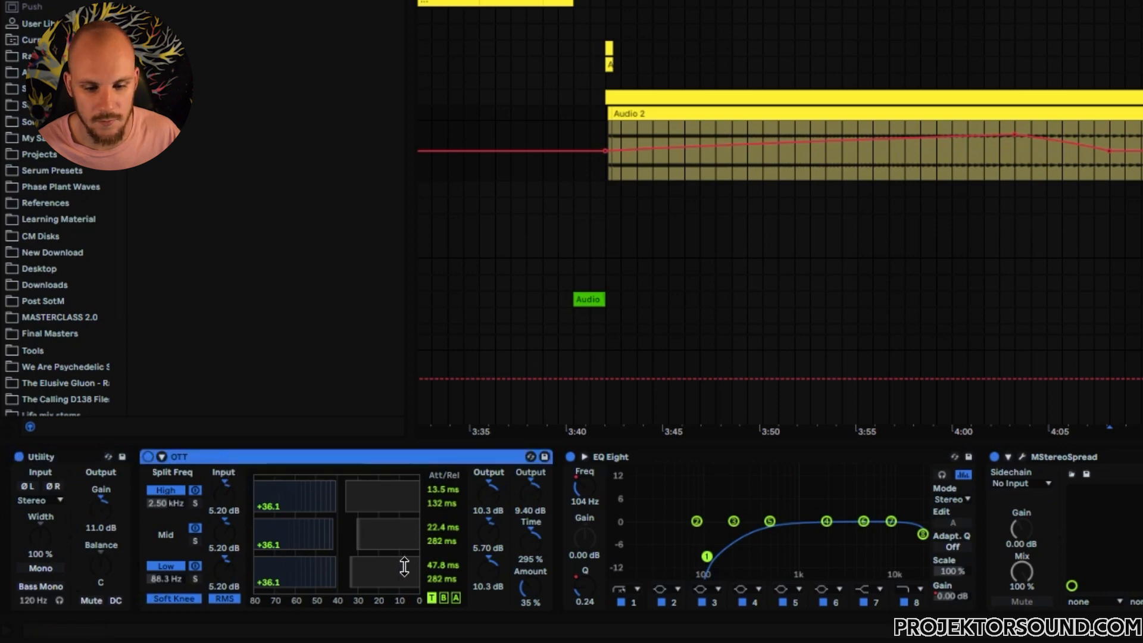
left_click(653, 456)
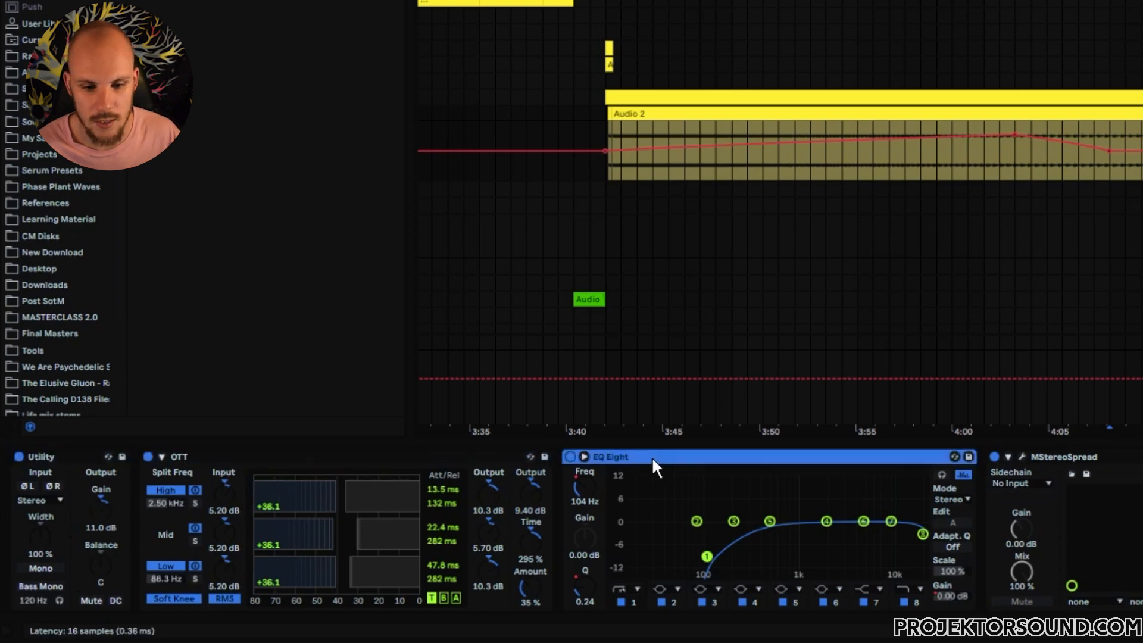
left_click(581, 491)
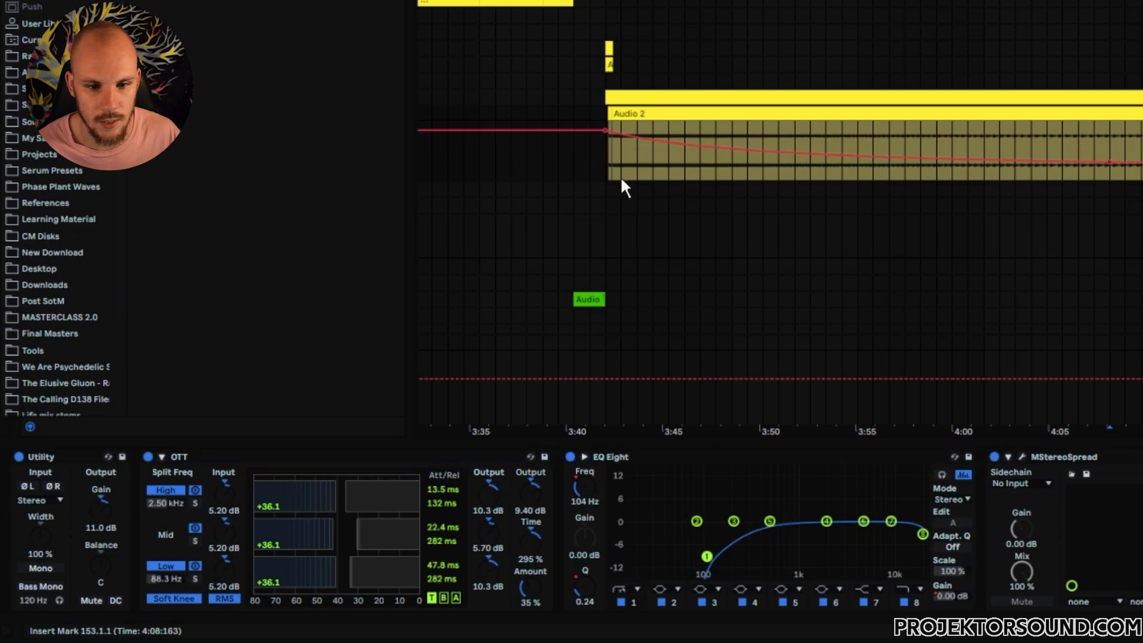
left_click(582, 588)
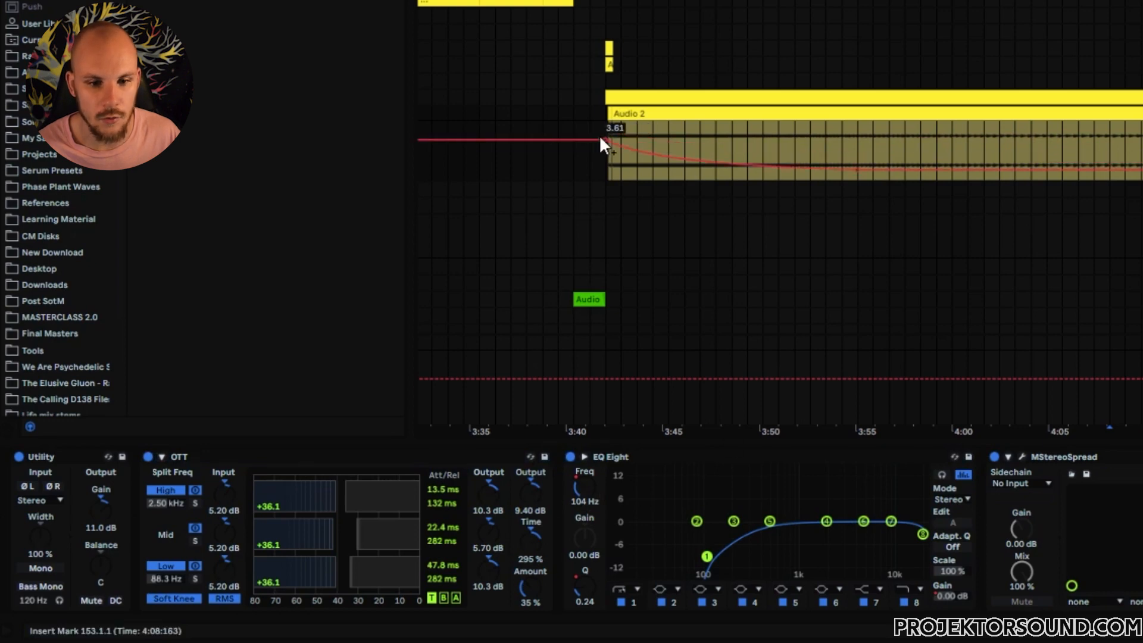
left_click(952, 592)
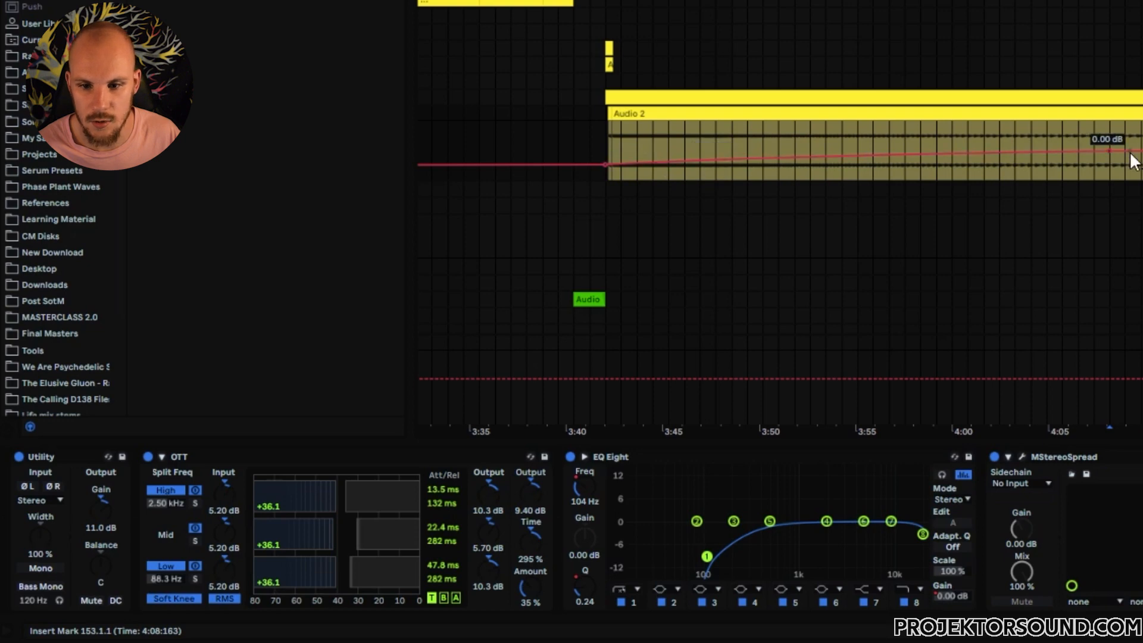
Review the MStereoSpread and Shifter devices on track 62, including the automation of Shifter's coarse frequency
left_click(1095, 457)
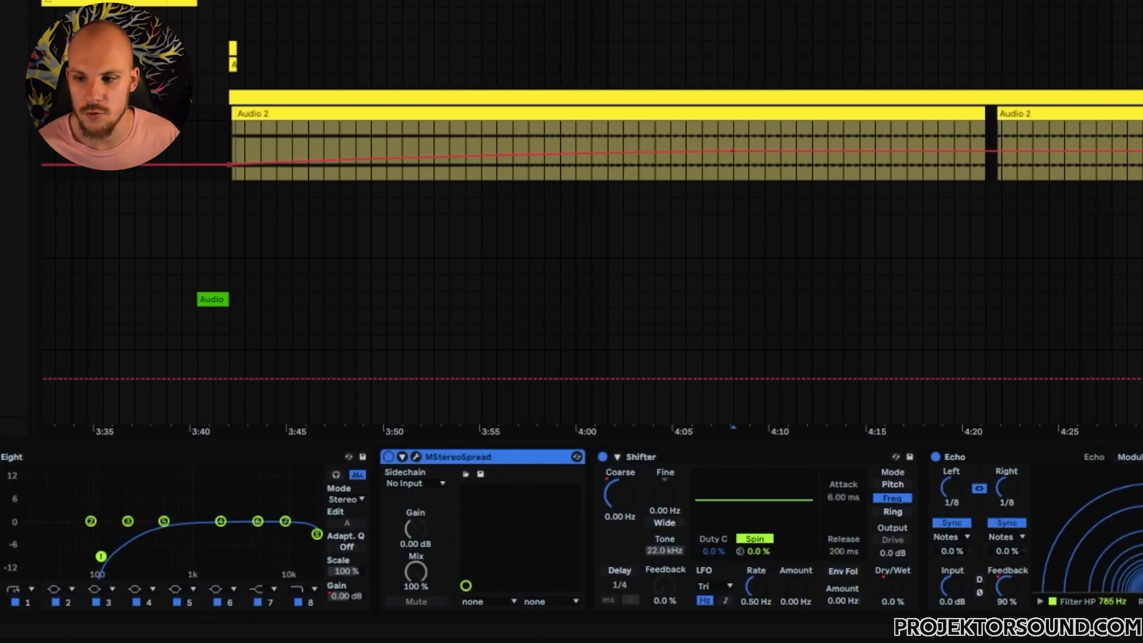
left_click(1142, 81)
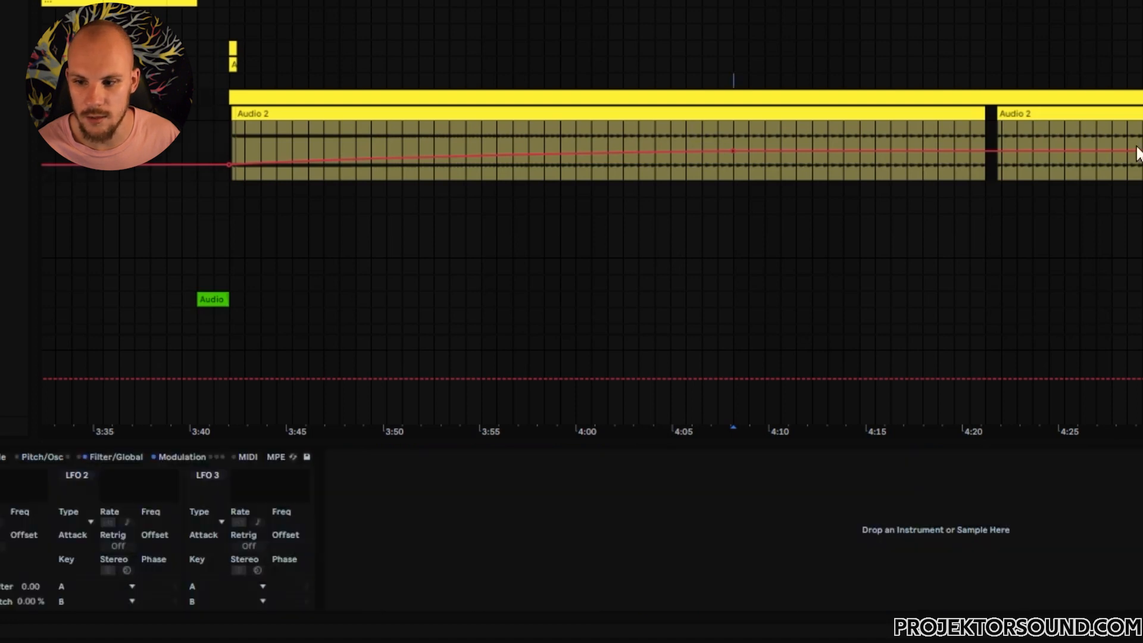
left_click(1142, 113)
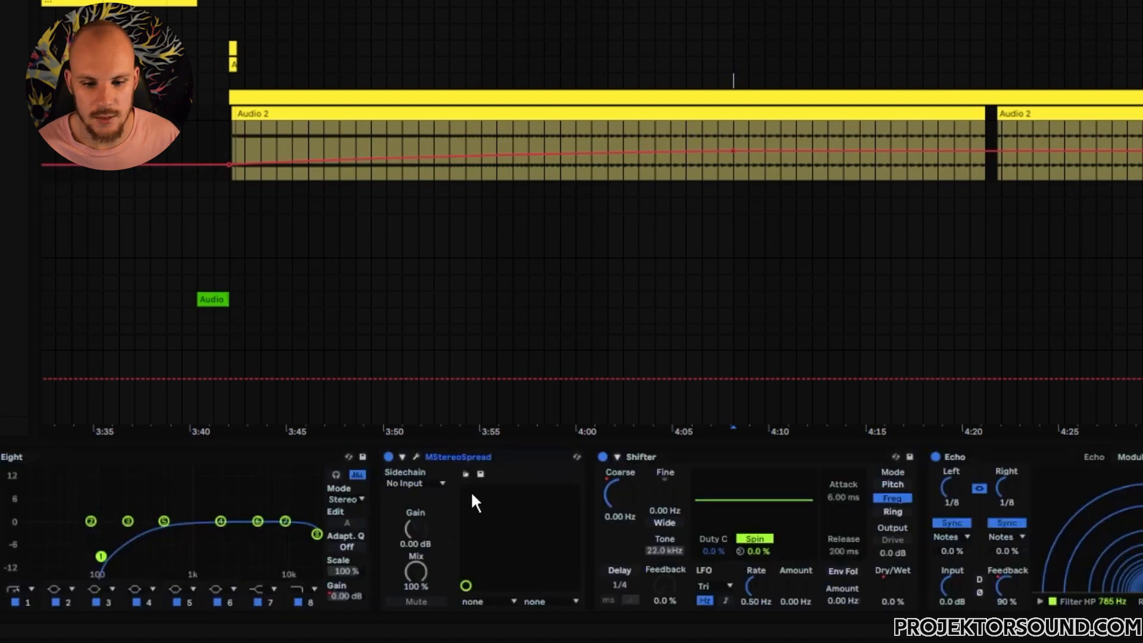
left_click(488, 461)
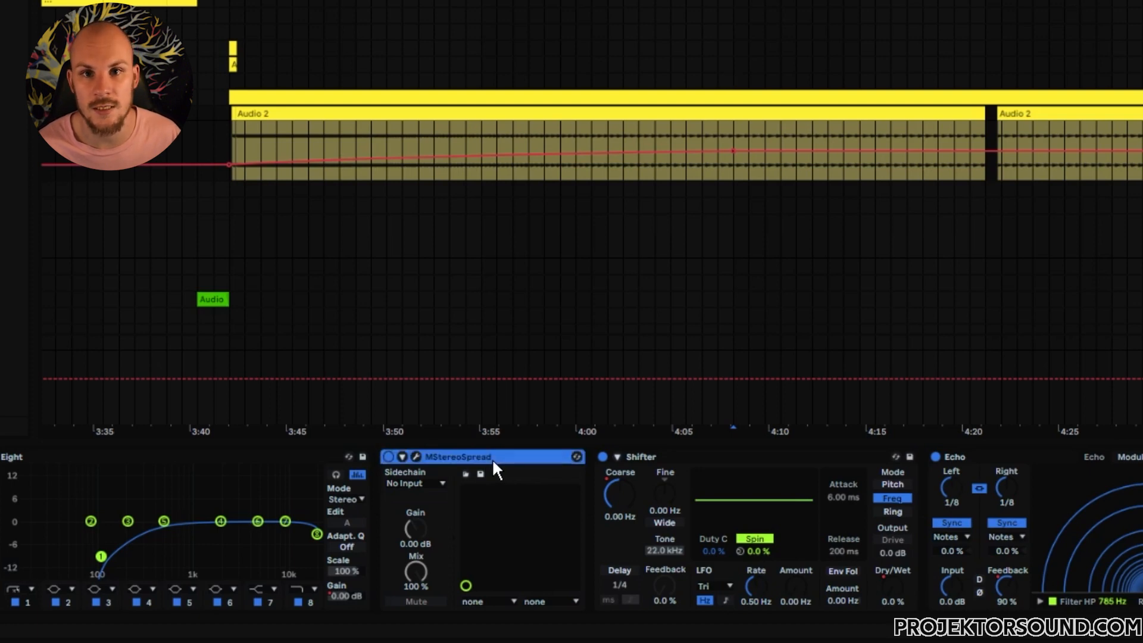
left_click(618, 521)
left_click_drag(894, 200, 851, 144)
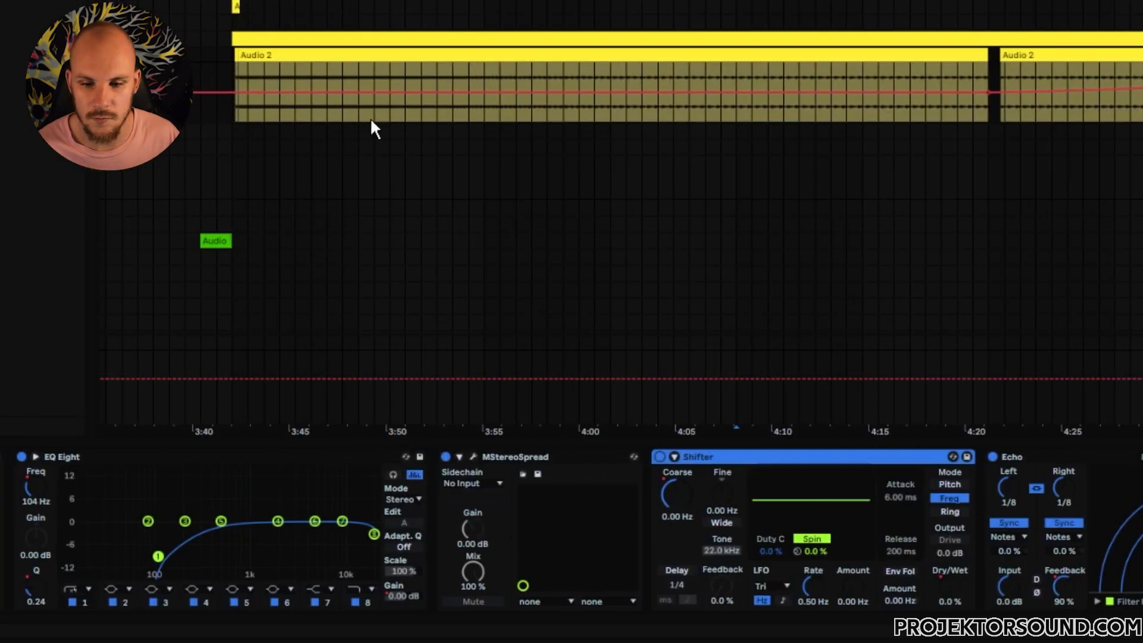
Show the automation of Echo's dry/wet, low-pass filter and feedback on track 62, undoing the accidental feedback change
scroll(503, 473, "down", 5)
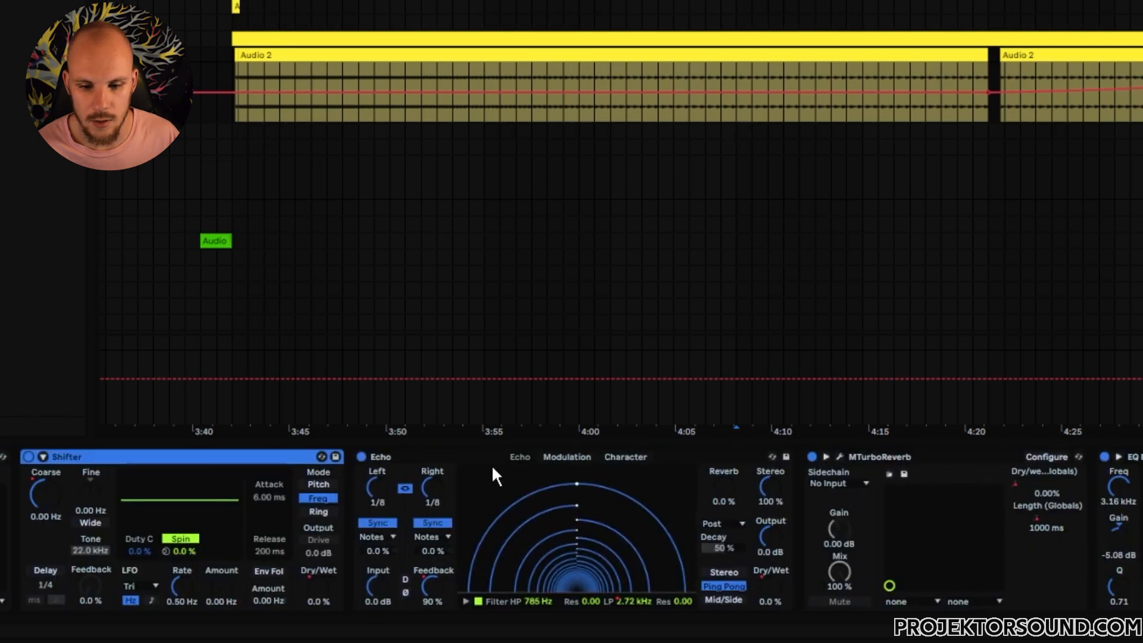
left_click(390, 455)
left_click(773, 598)
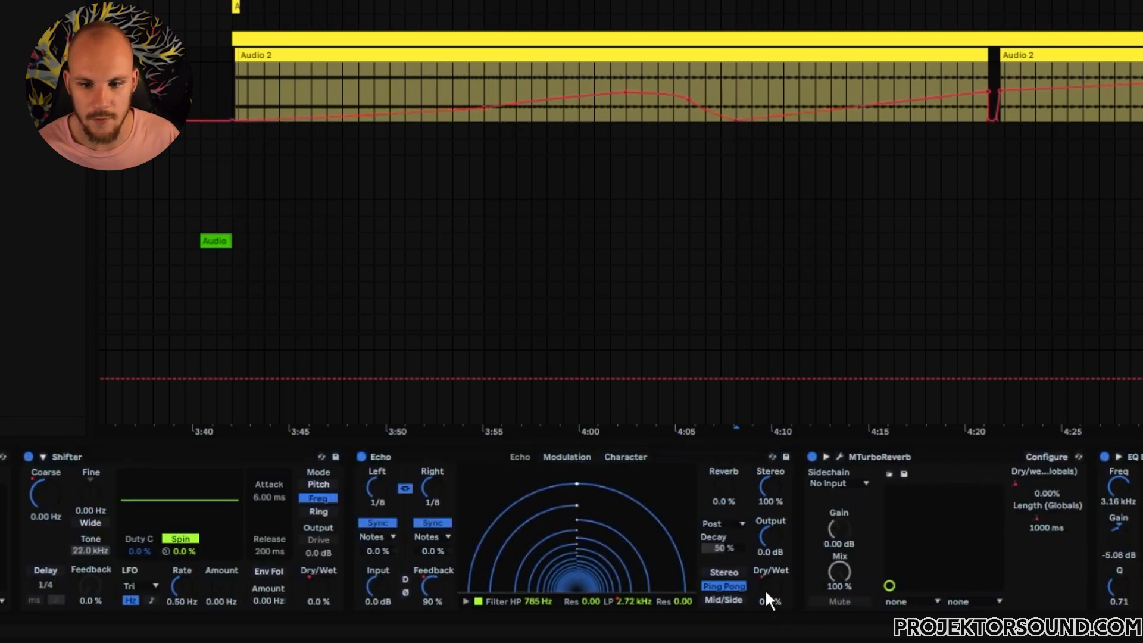
left_click(628, 602)
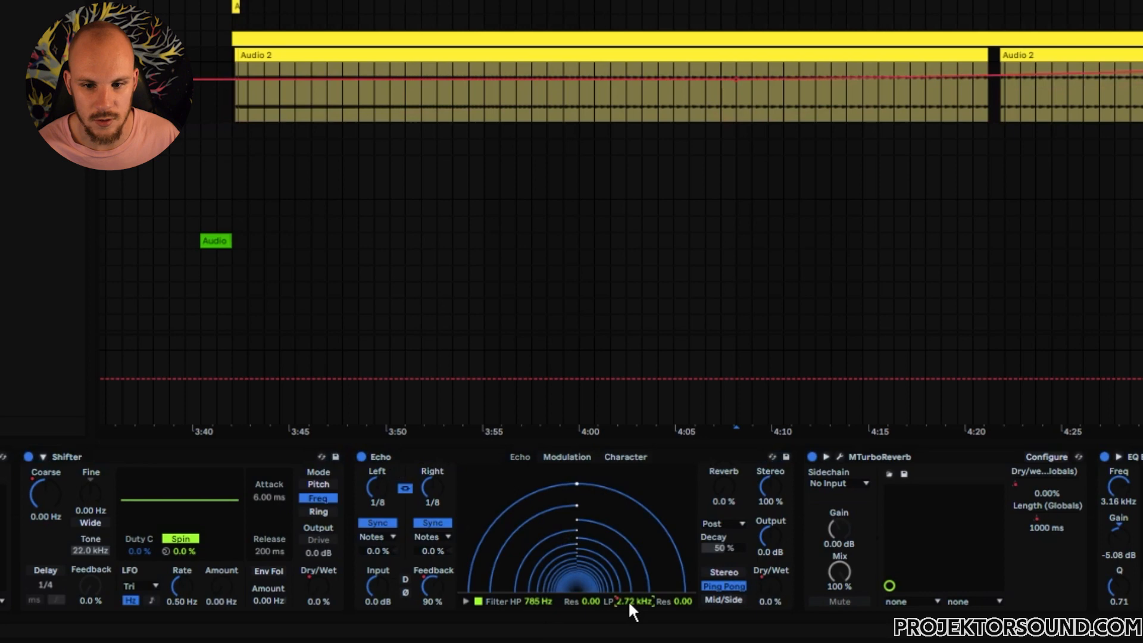
left_click_drag(432, 598, 432, 595)
key("ctrl+z")
Compare the automation curves of MTurboReverb's dry/wet and Echo's dry/wet, examining the stretch from about 3:54 to 4:05
left_click(1017, 486)
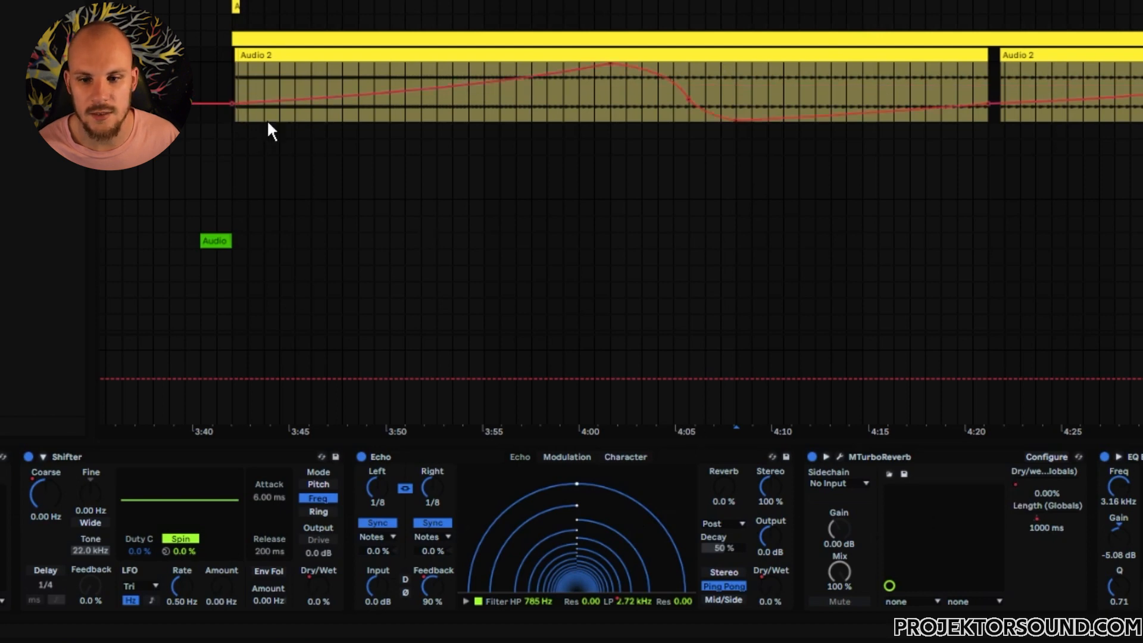
left_click(770, 597)
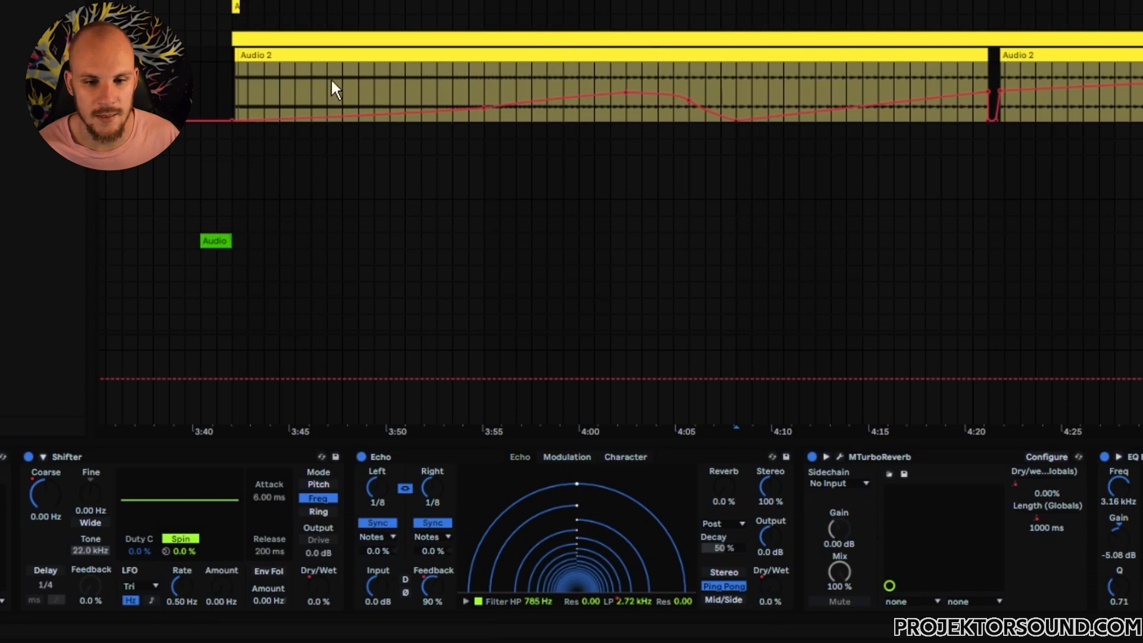
left_click_drag(469, 95, 674, 81)
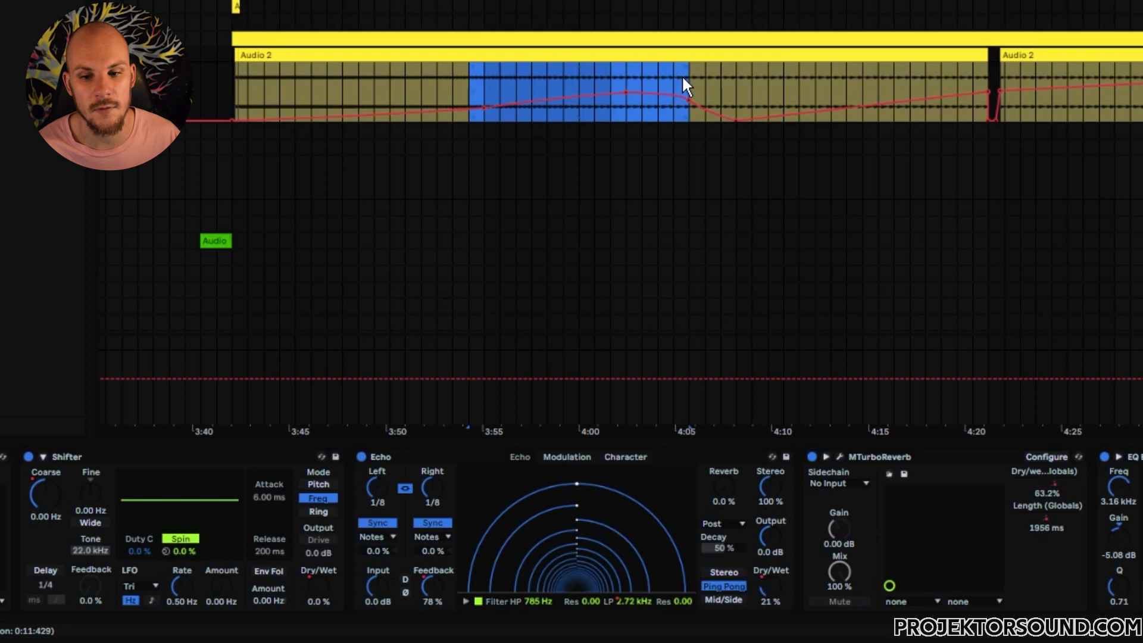
left_click(655, 71)
left_click_drag(652, 74, 736, 87)
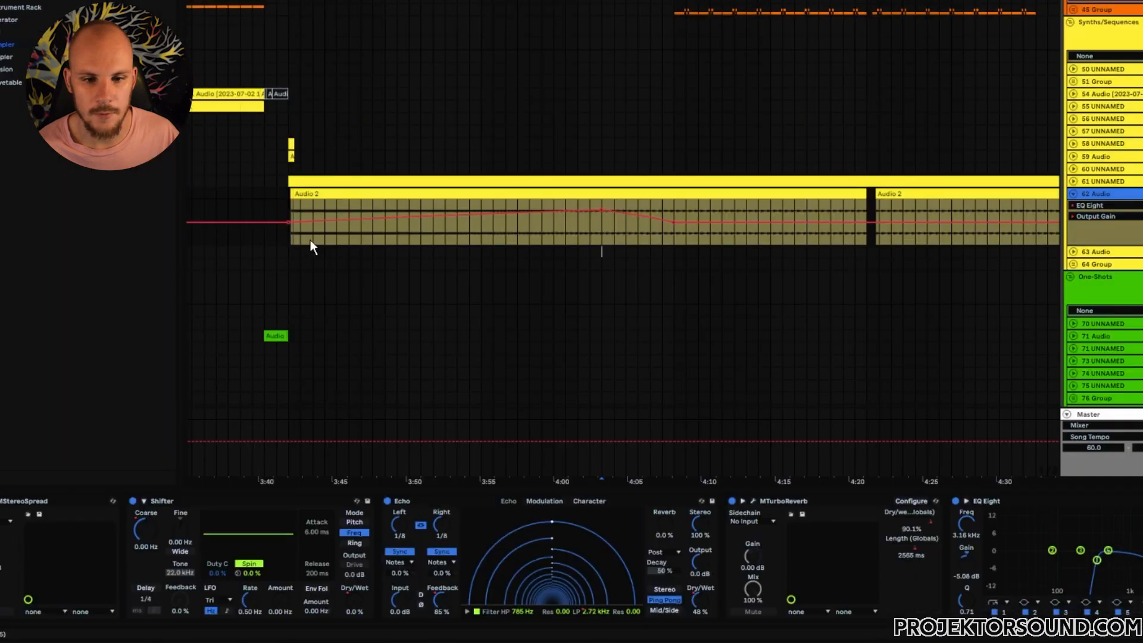
Play the automated Audio 2 section on track 62 from bar 137, and display the Sampler on track 61
mouse_move(603, 215)
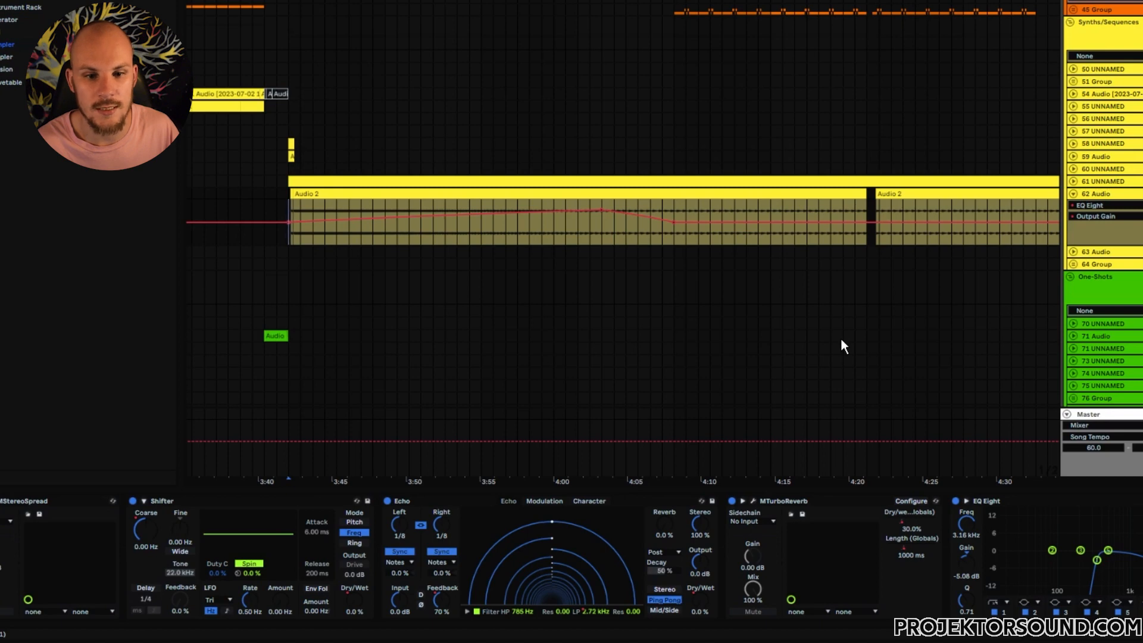
key("space")
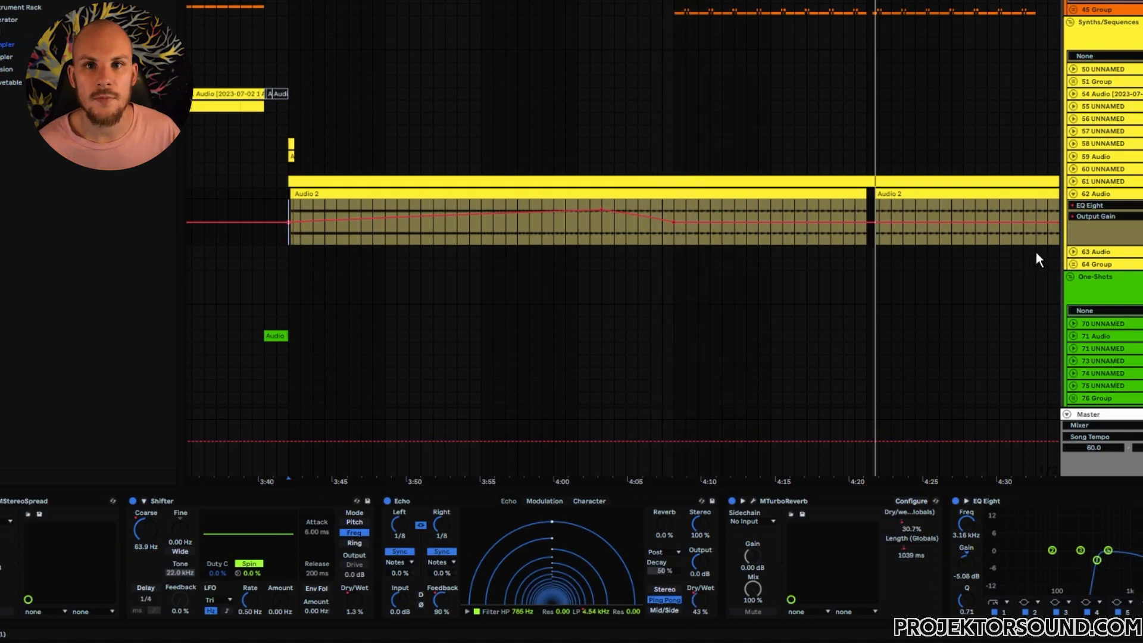
left_click(1112, 182)
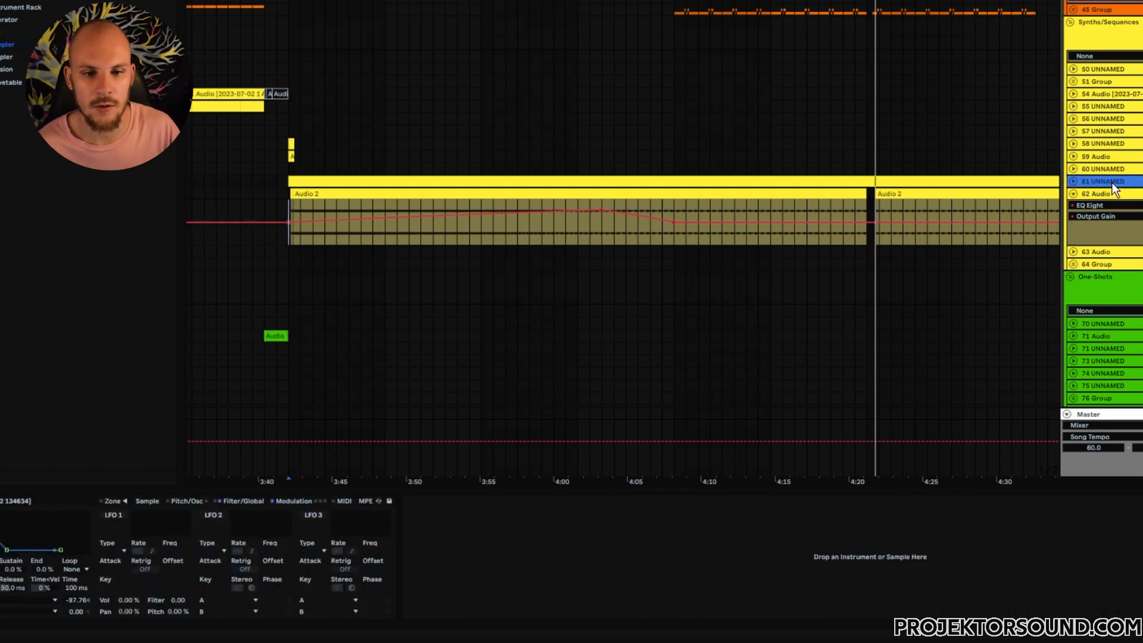